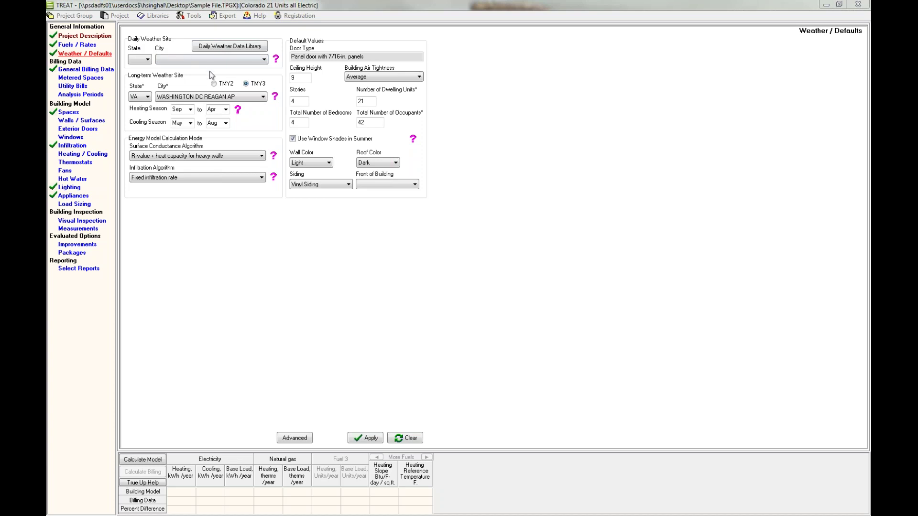
Step: Open the import options for daily weather data from the Daily Weather Data Library
click(224, 46)
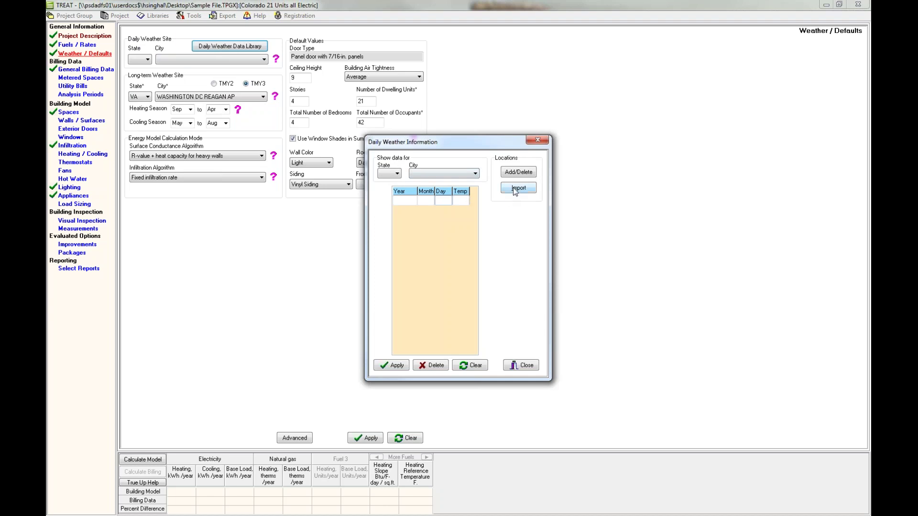
click(517, 188)
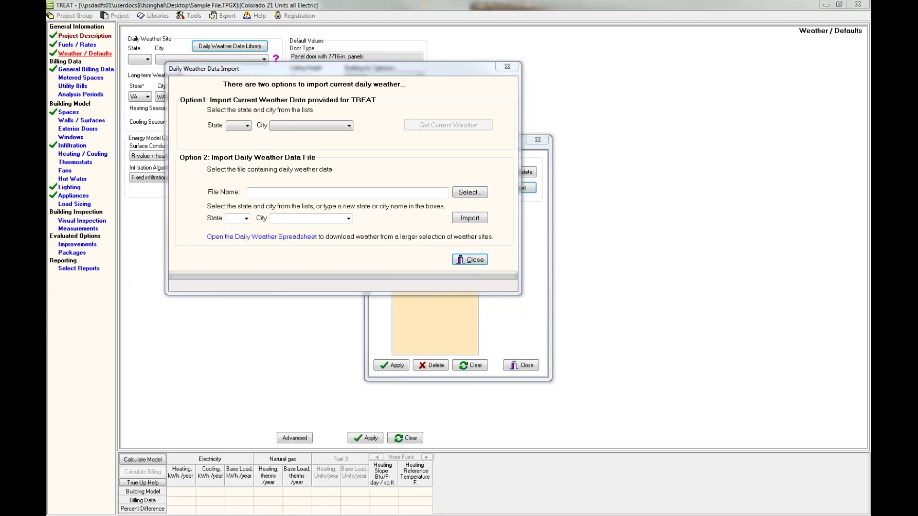
Step: Enlarge the Outlook message about the alternative to Option 2 and examine its daily weather data workaround instructions
drag(870, 10, 413, 130)
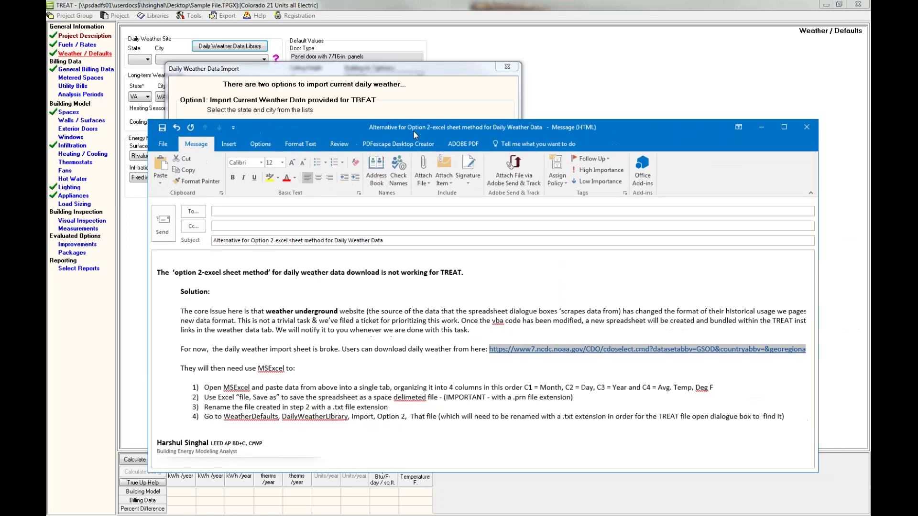
click(784, 127)
click(522, 312)
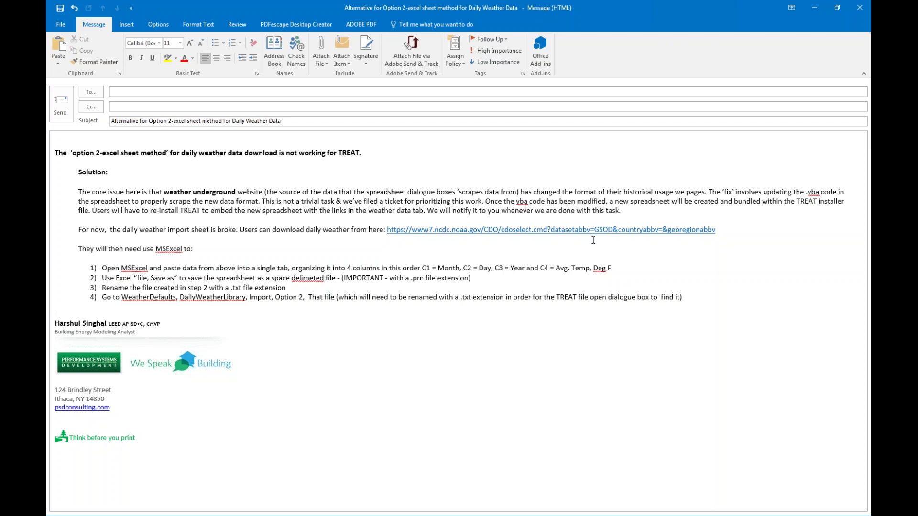
Step: Switch to the browser with NOAA's Climate Data Online and agree to the WMO Resolution 40 terms
key(alt+Tab)
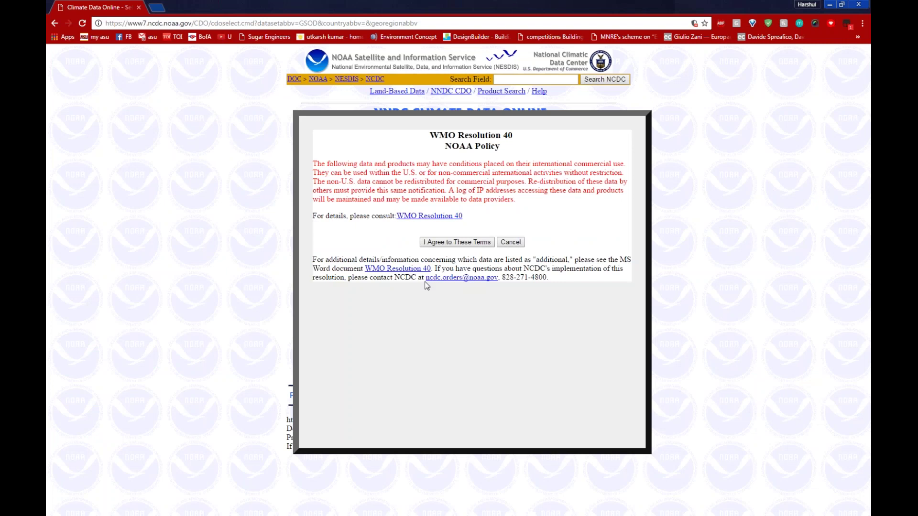
click(449, 242)
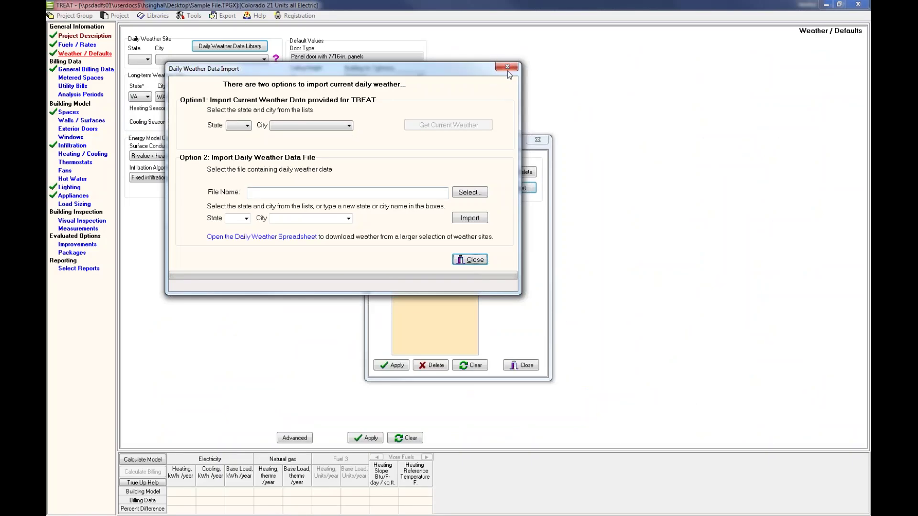
Step: In TREAT, close the daily weather dialogs and set the long-term weather site to TMY3, VA, WASHINGTON DC REAGAN AP
click(506, 67)
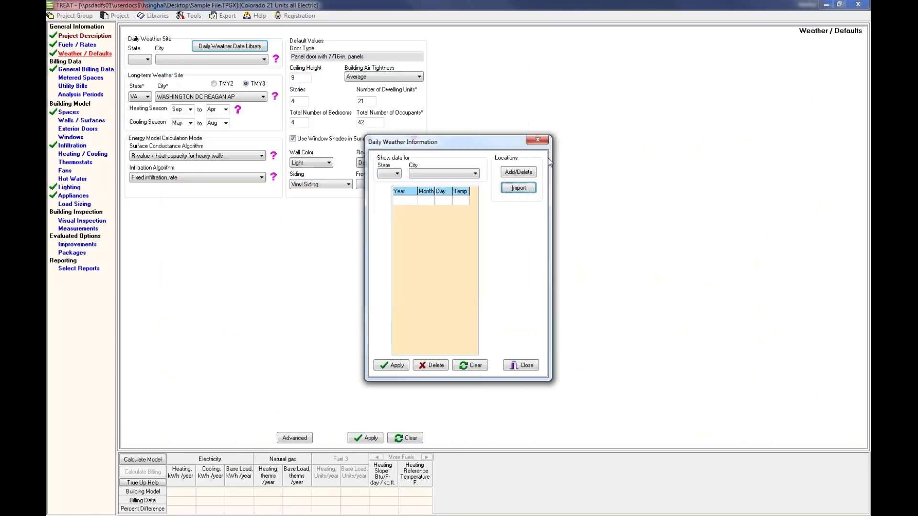
click(537, 140)
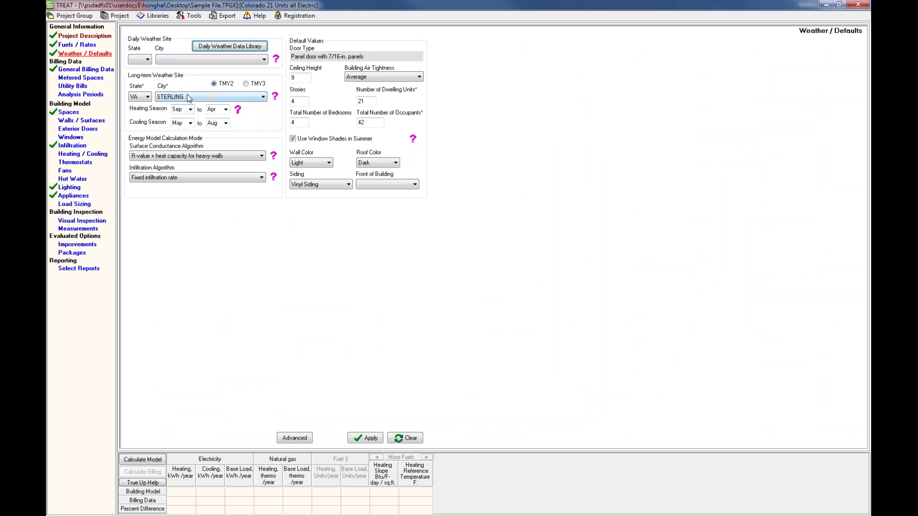
click(146, 99)
scroll(135, 215, down, 8)
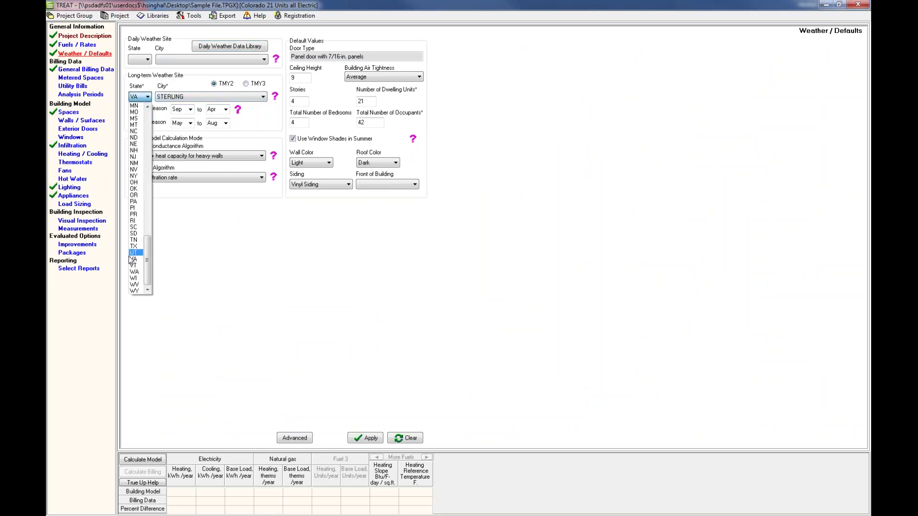
click(246, 83)
click(148, 97)
scroll(135, 192, down, 9)
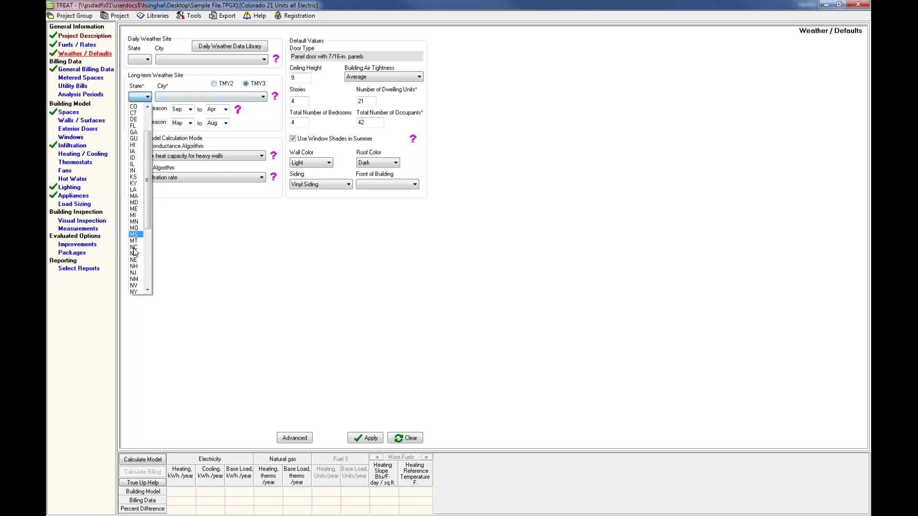
click(134, 253)
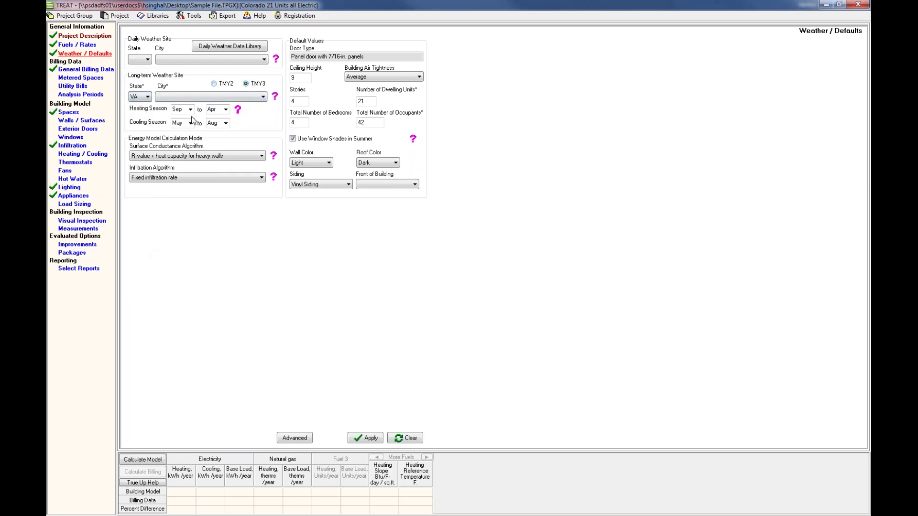
click(197, 97)
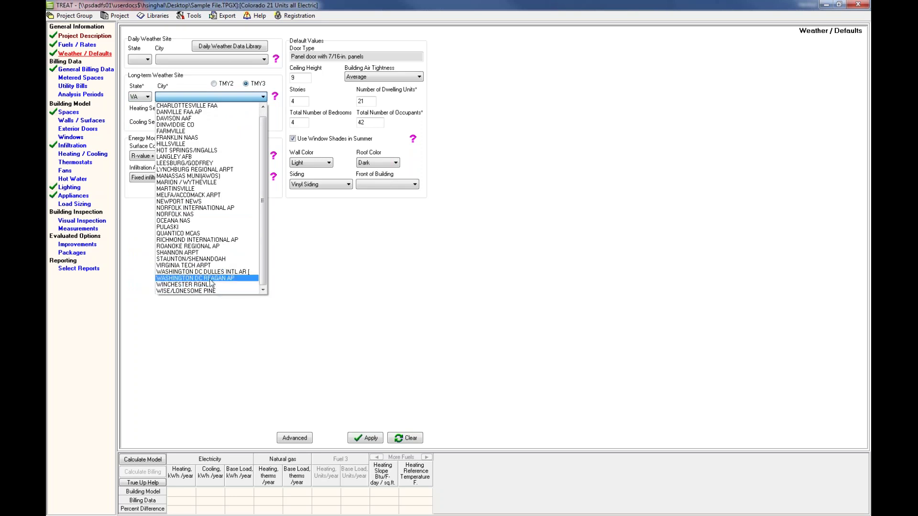
click(210, 279)
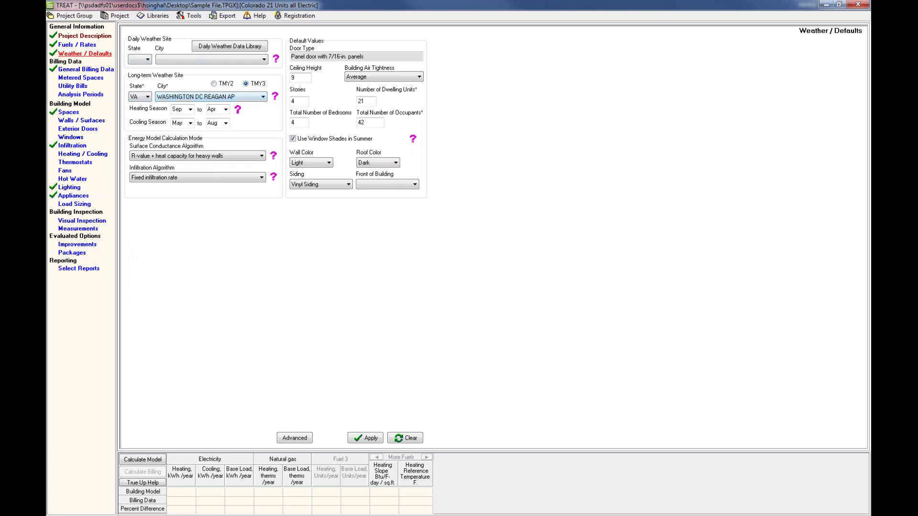
Step: Switch to the browser and request Global Summary of the Day data by country for the United States
key(alt+Tab)
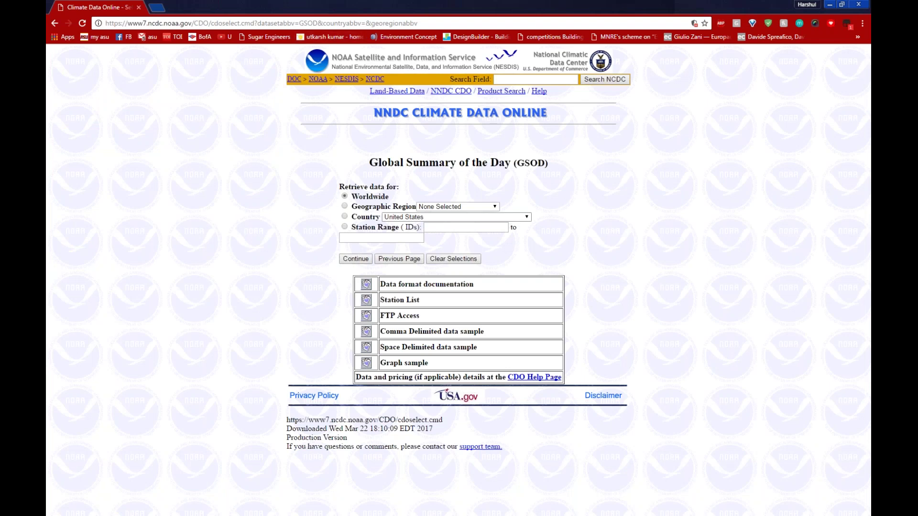
click(345, 217)
click(349, 257)
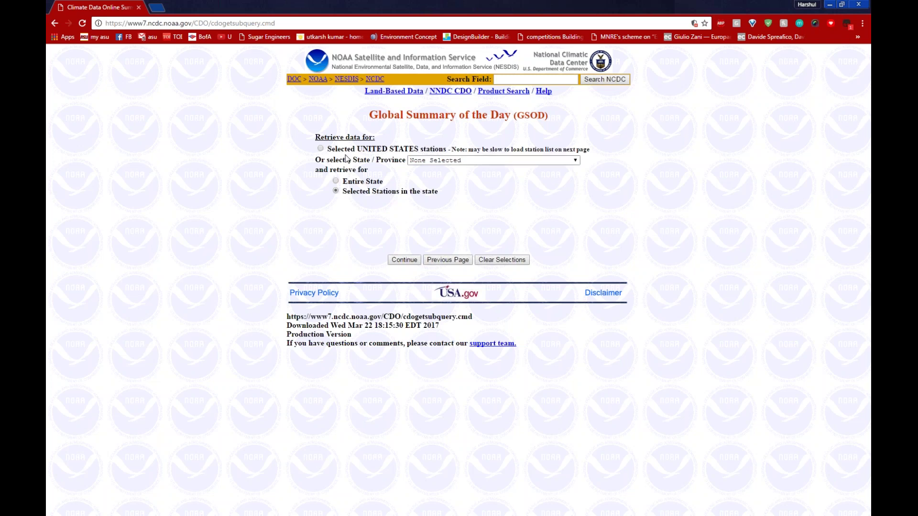
Step: Choose Virginia as the state, keep retrieval by selected stations, and continue to the station list
click(433, 160)
scroll(463, 204, down, 6)
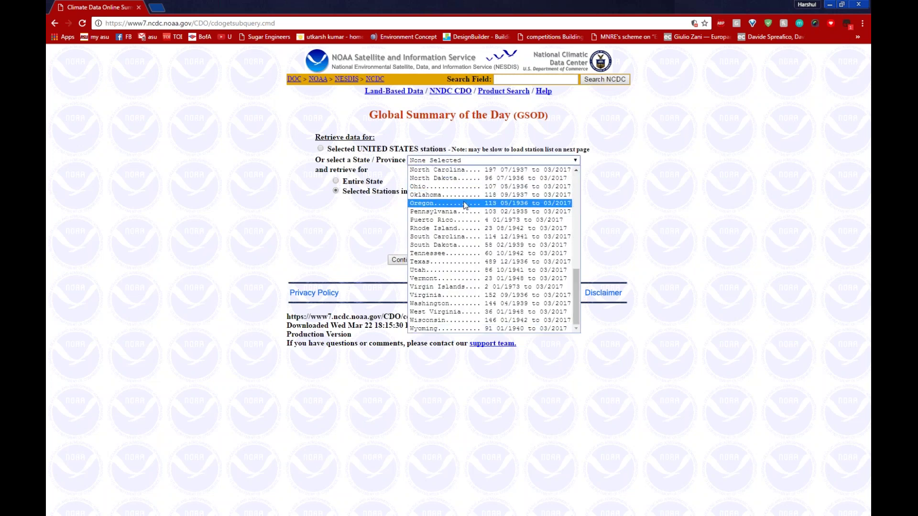
click(443, 295)
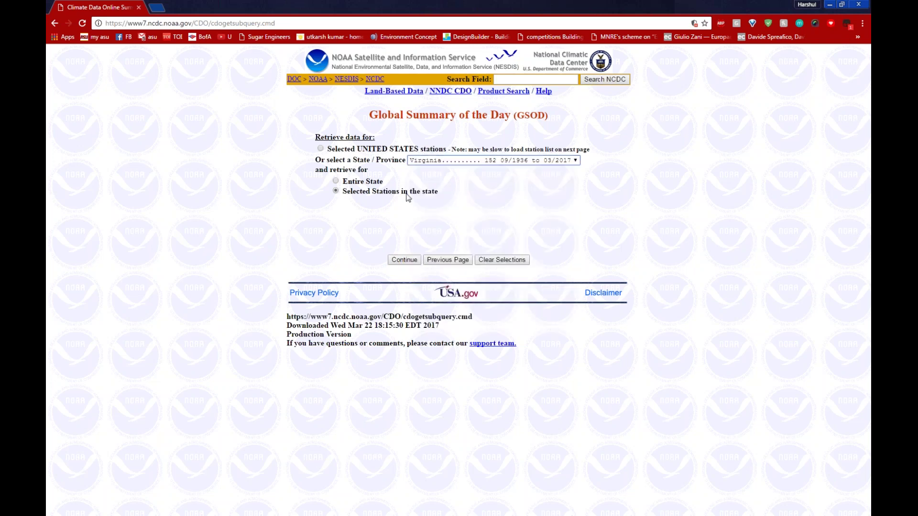
click(405, 262)
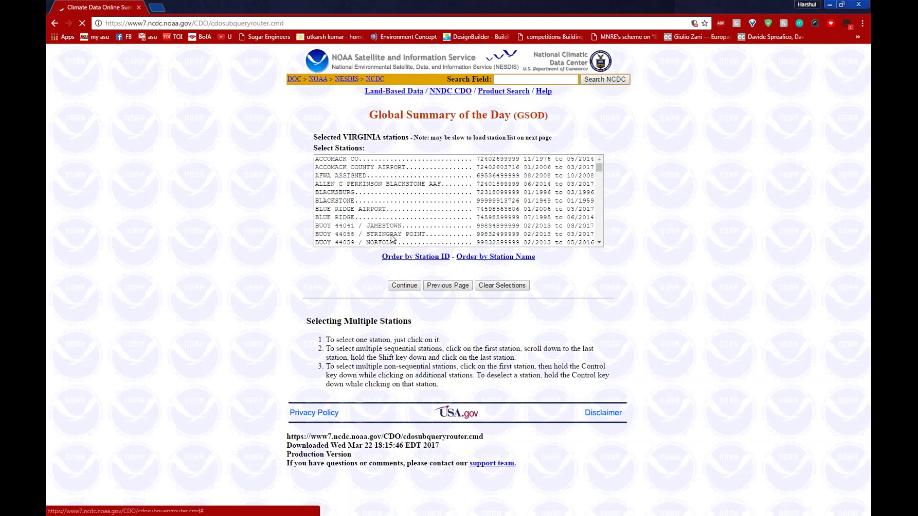
Step: Select the WASHINGTON DULLES INTERNATIONAL AP station and continue to the date options
drag(599, 169, 598, 243)
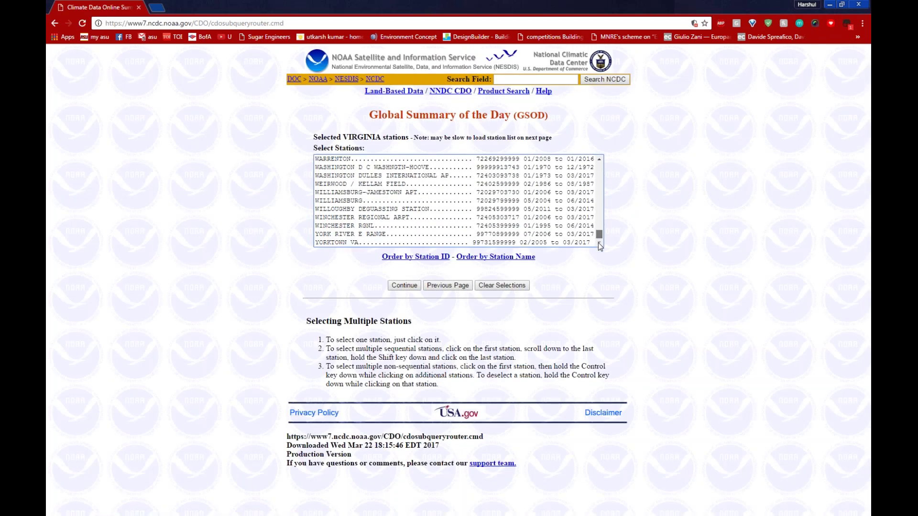
click(399, 177)
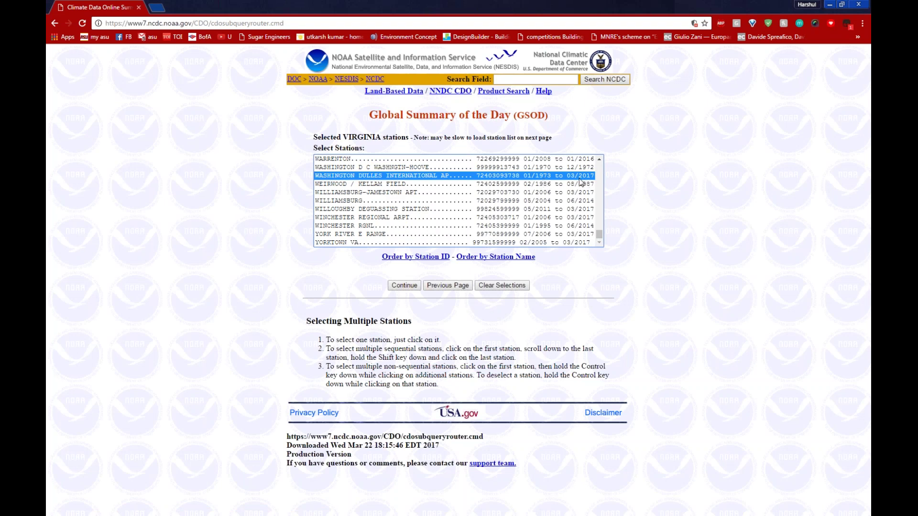
click(600, 159)
click(600, 159)
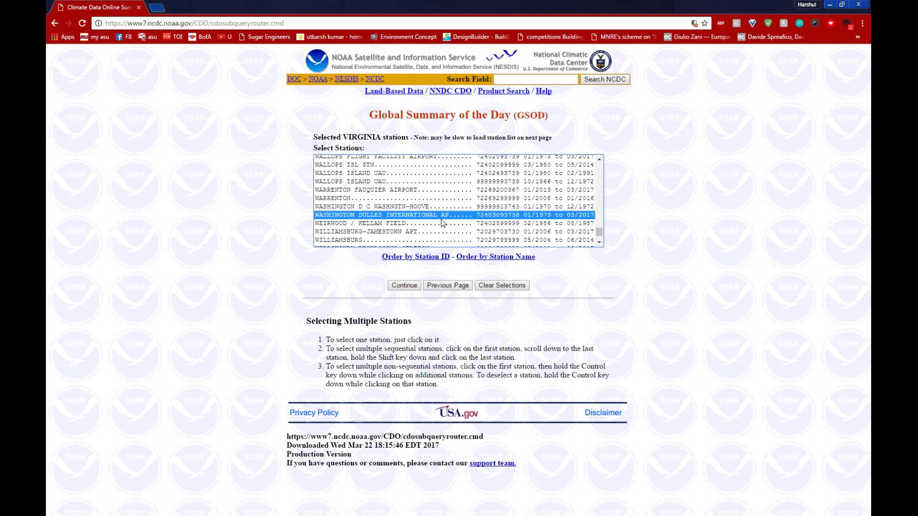
click(406, 288)
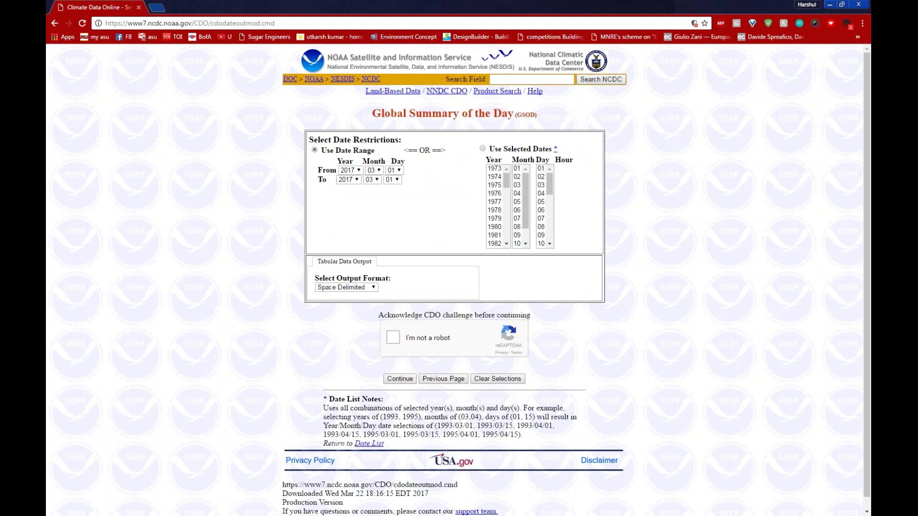
Step: Switch to TREAT and view the Analysis Periods page, dismissing the apply-changes and new billing period dialogs
key(alt+Tab)
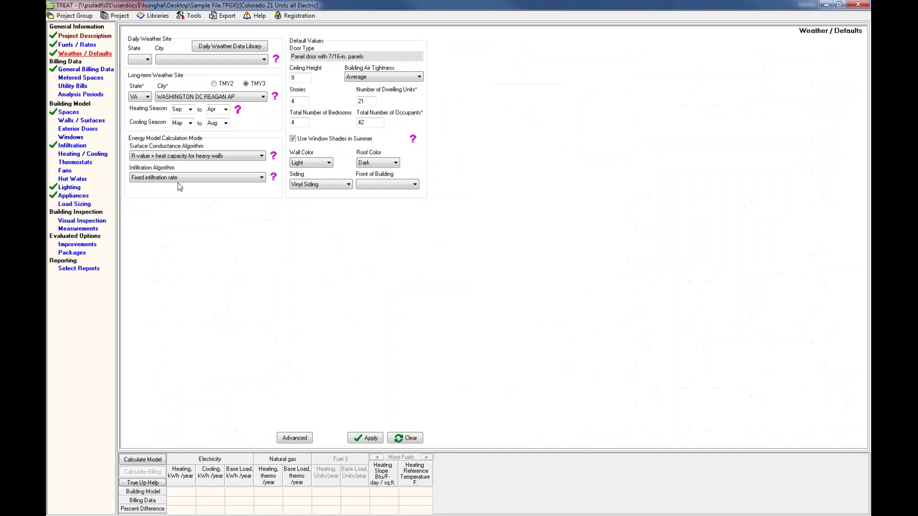
click(74, 98)
click(525, 220)
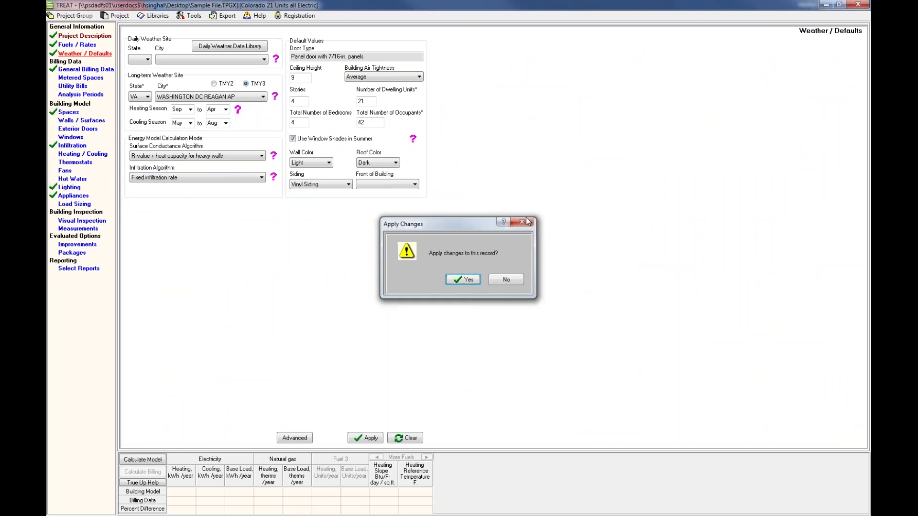
click(502, 228)
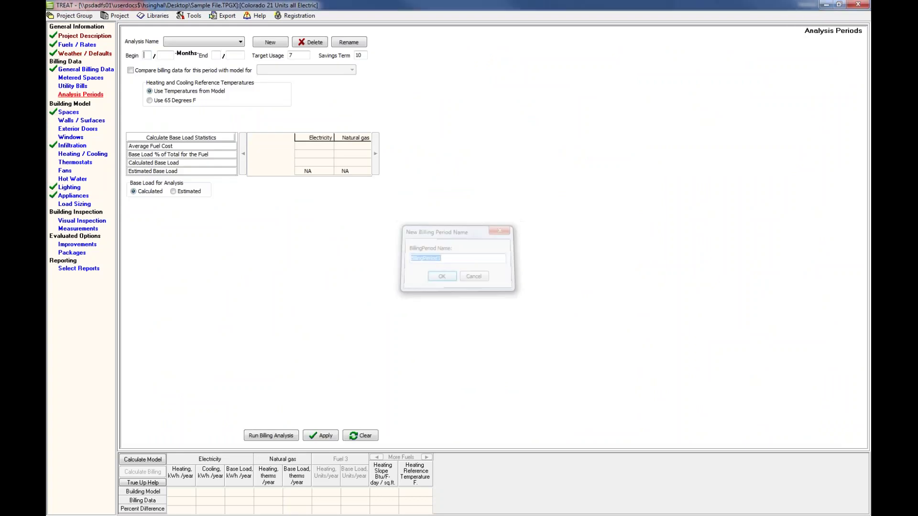
Step: Return to the browser and set the start of the date range to year 2016, month 01
click(823, 5)
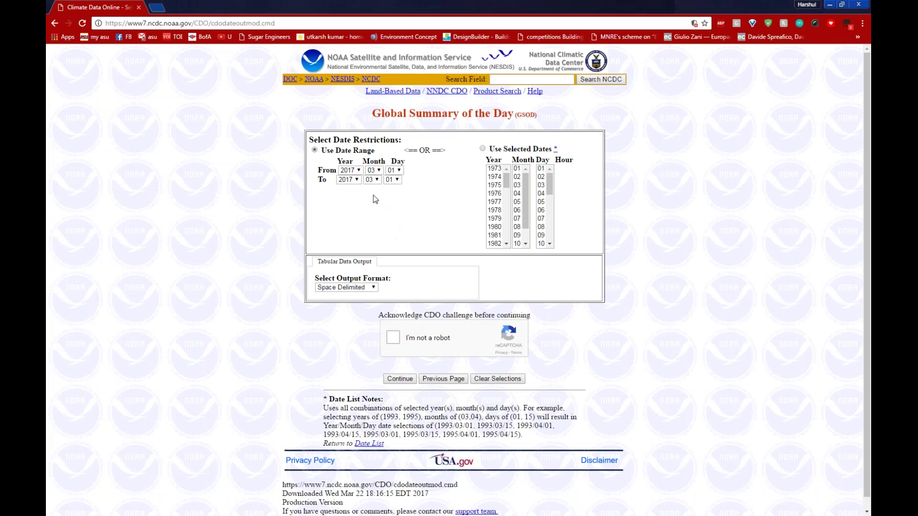
click(348, 170)
click(353, 188)
click(373, 171)
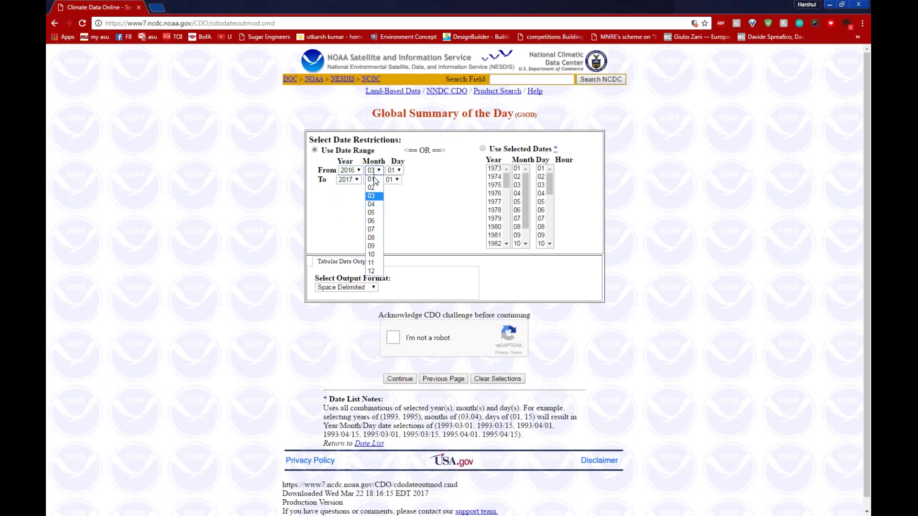
click(372, 180)
Step: Set the end of the date range to year 2016, month 12, day 31
click(348, 179)
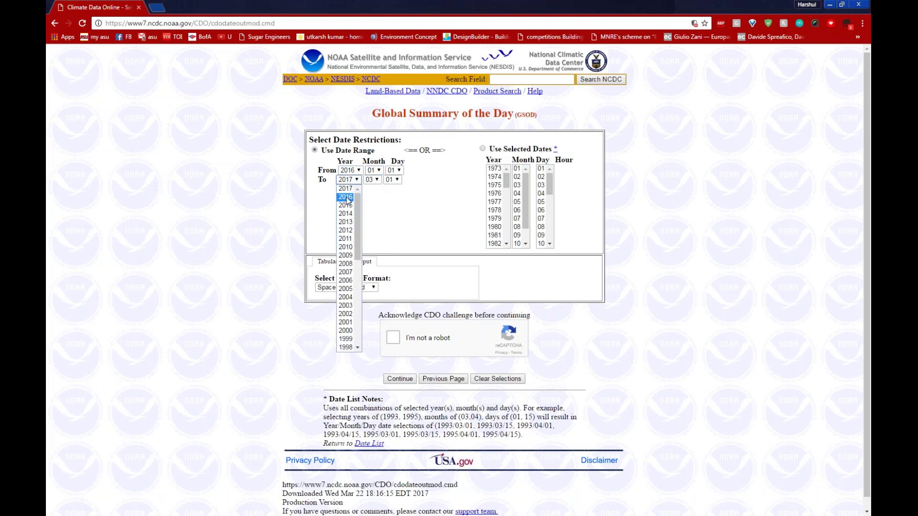
click(347, 197)
click(371, 180)
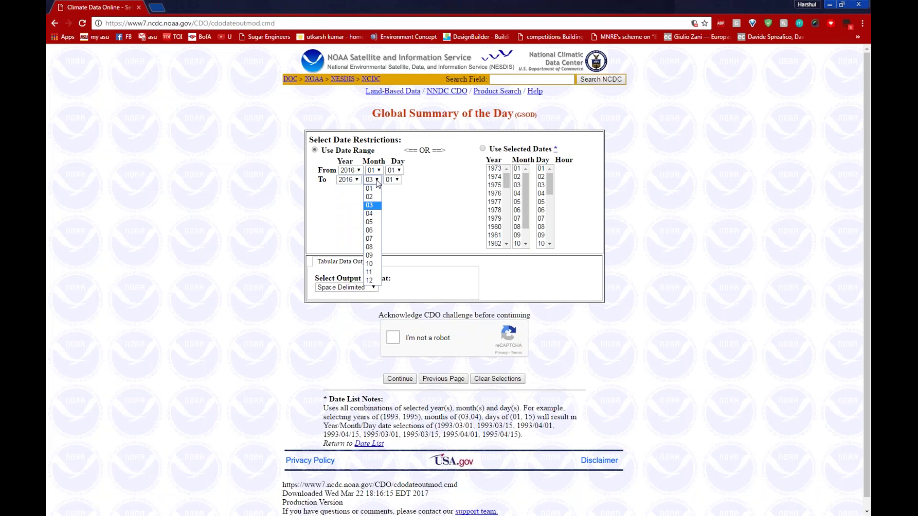
click(373, 282)
click(392, 180)
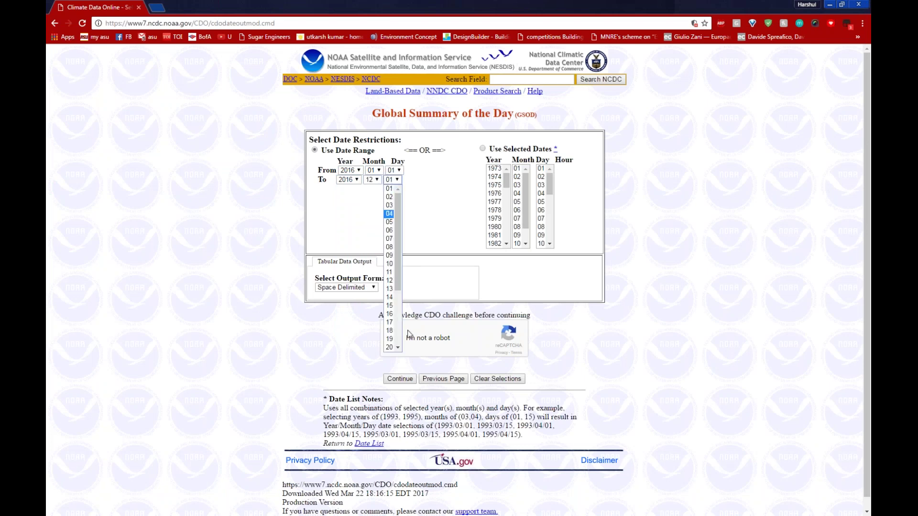
scroll(392, 187, down, 1)
click(392, 170)
scroll(391, 268, down, 3)
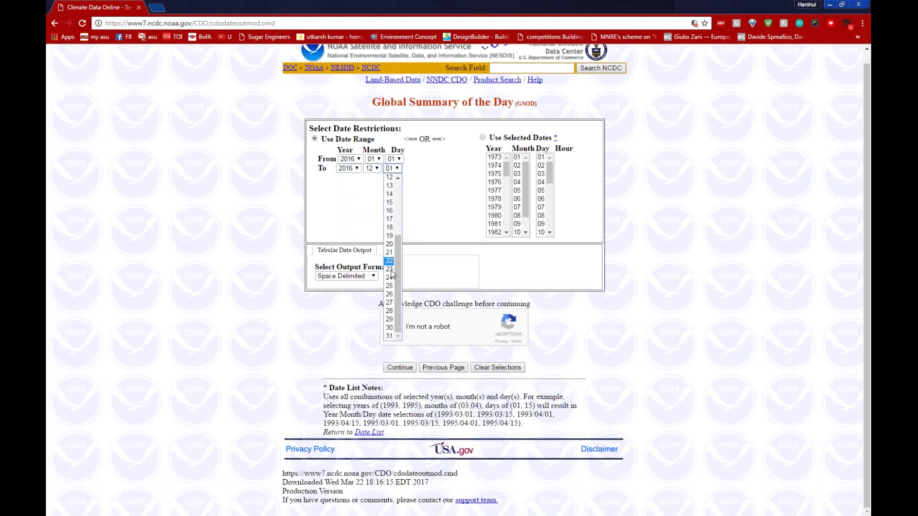
click(390, 336)
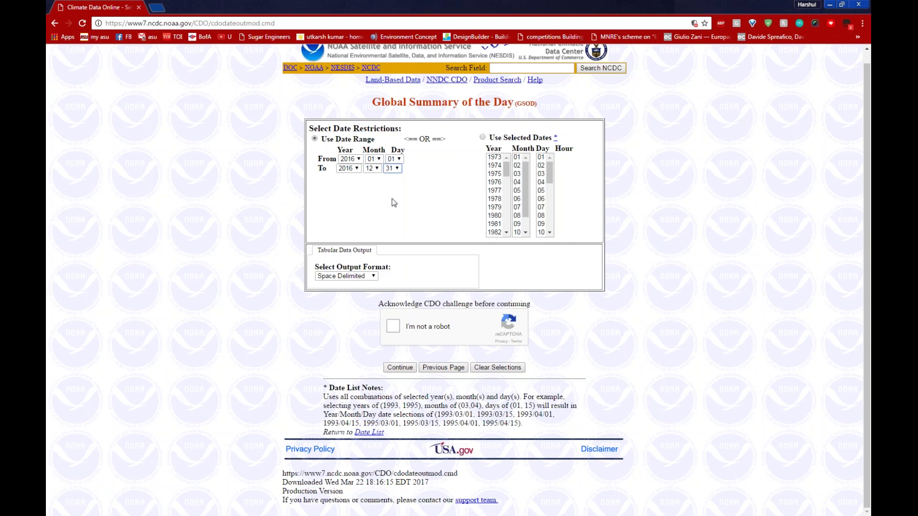
Step: Complete the robot check and submit the space-delimited data request
click(393, 327)
click(397, 369)
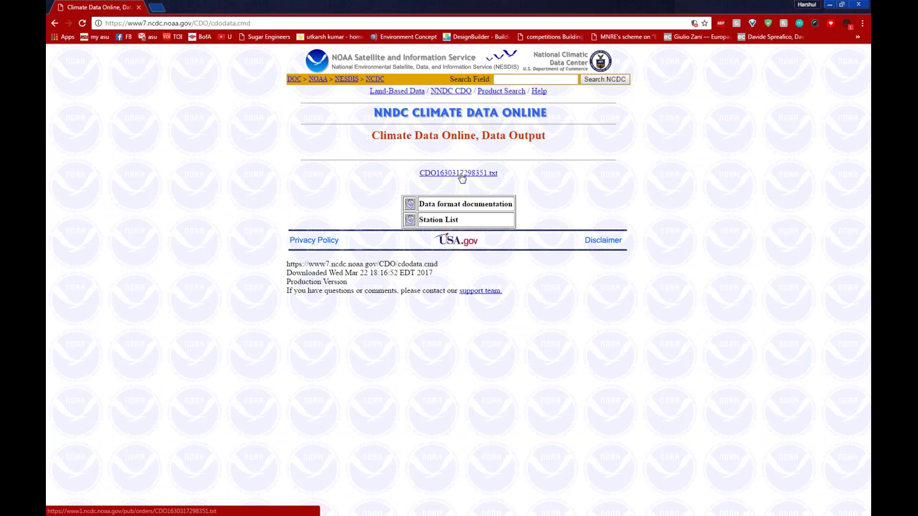
Step: Save the linked CDO text file to the Desktop as a text document named WashingTonDCDailyWeather
right_click(461, 176)
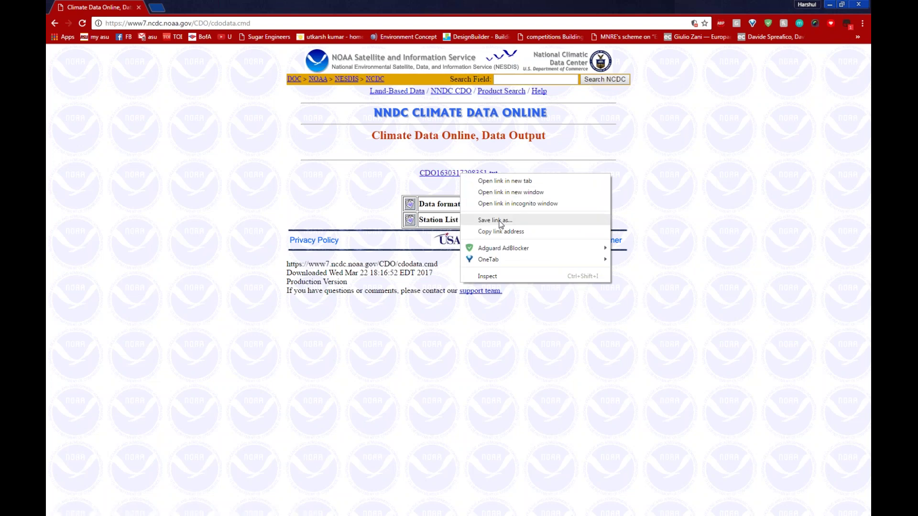
click(498, 221)
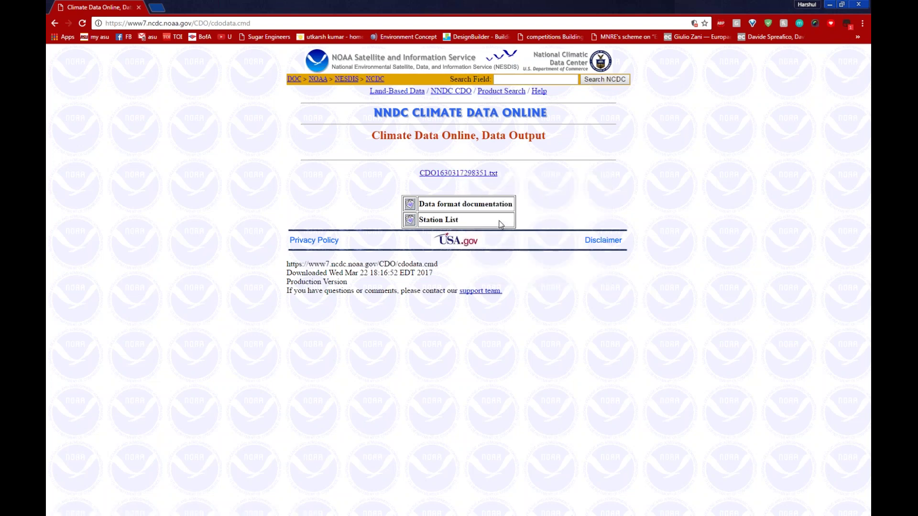
click(86, 68)
double_click(191, 427)
text(WashingTonD)
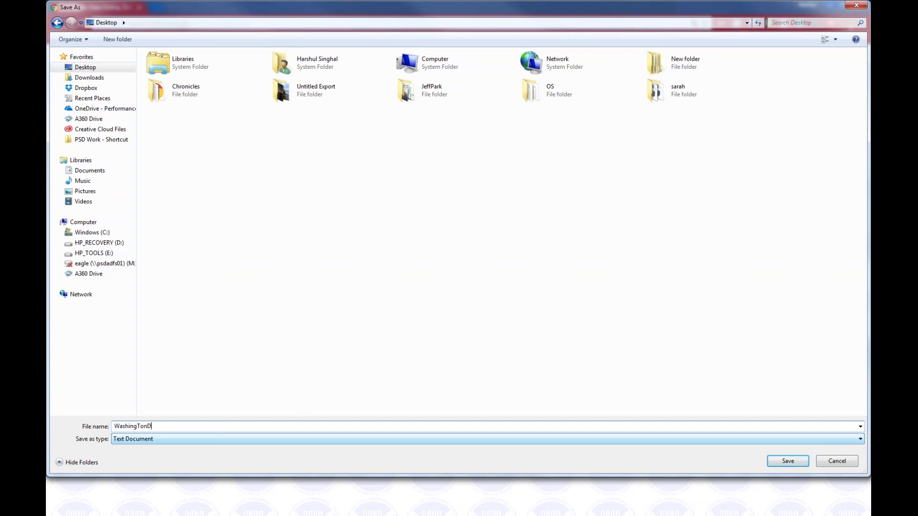
text(CDailyWeather)
click(787, 462)
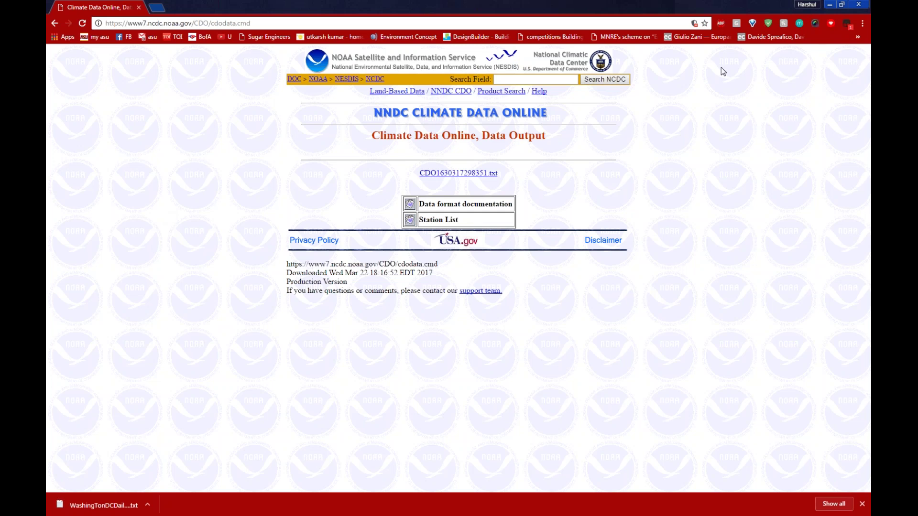
Step: Leave the browser, switch to the Outlook message on daily weather data, review the required order of the four columns, and return to Excel
click(830, 4)
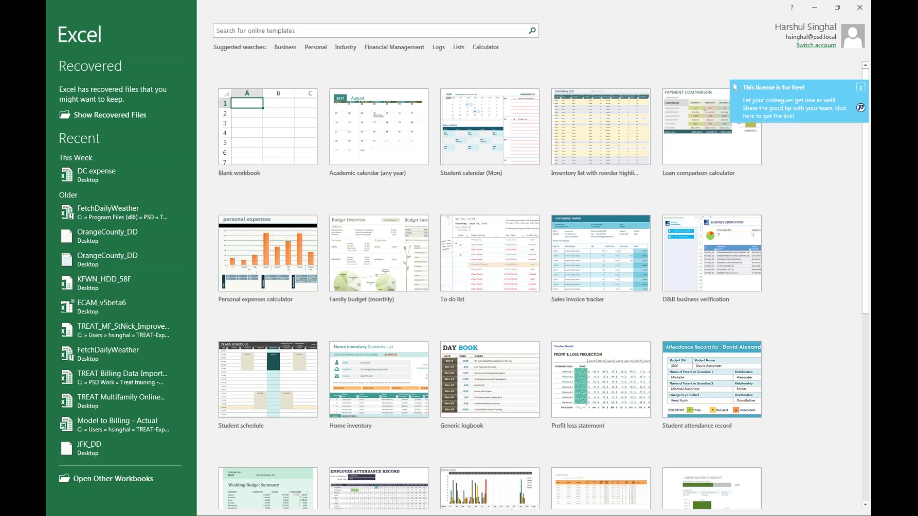
key(alt+Tab)
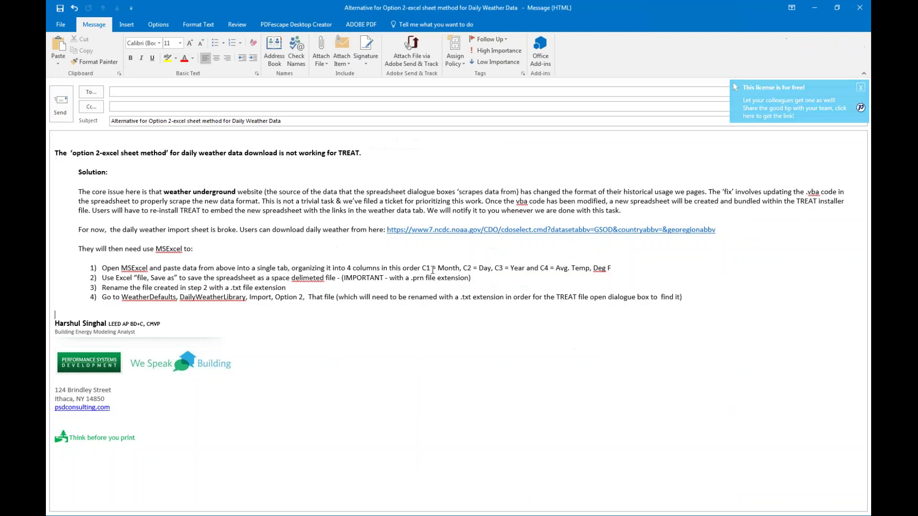
drag(444, 269, 455, 269)
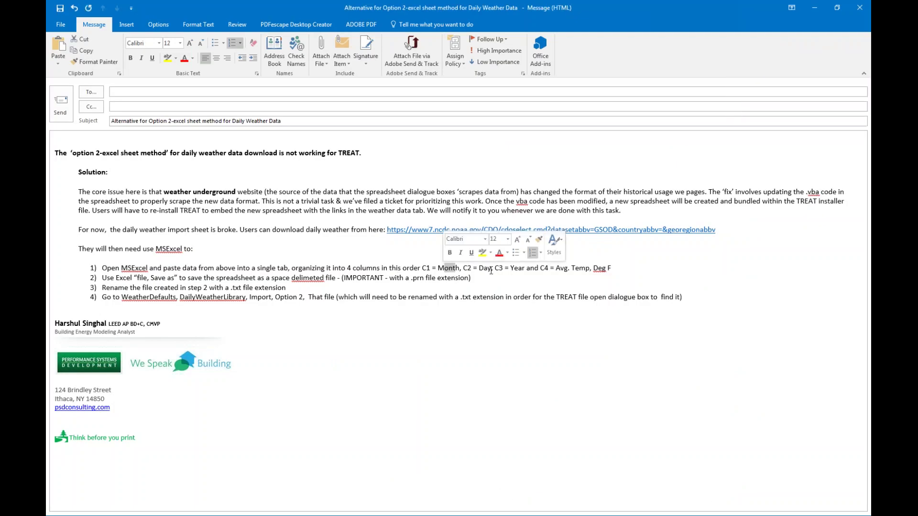
click(488, 269)
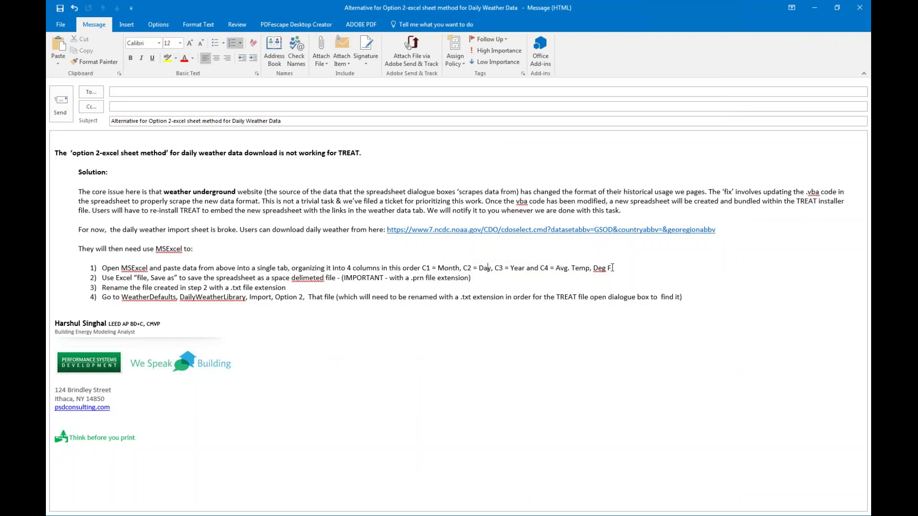
drag(613, 268, 567, 268)
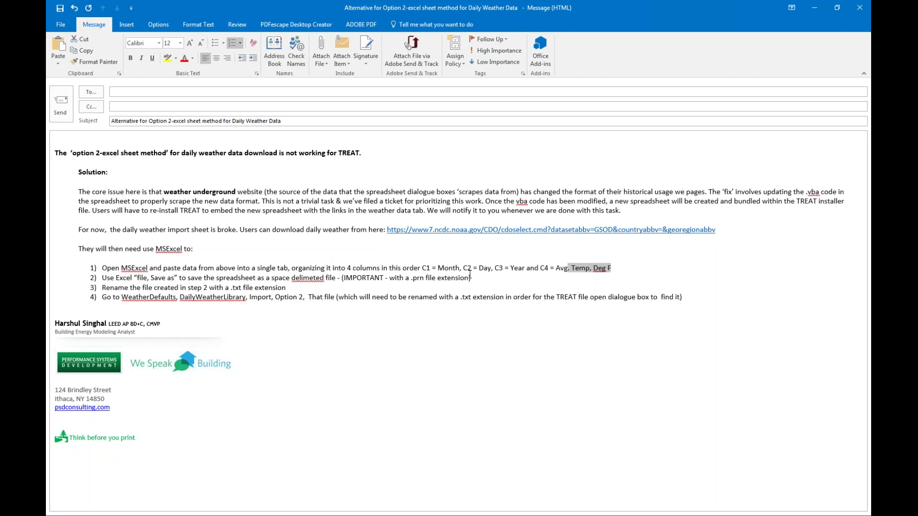
double_click(455, 268)
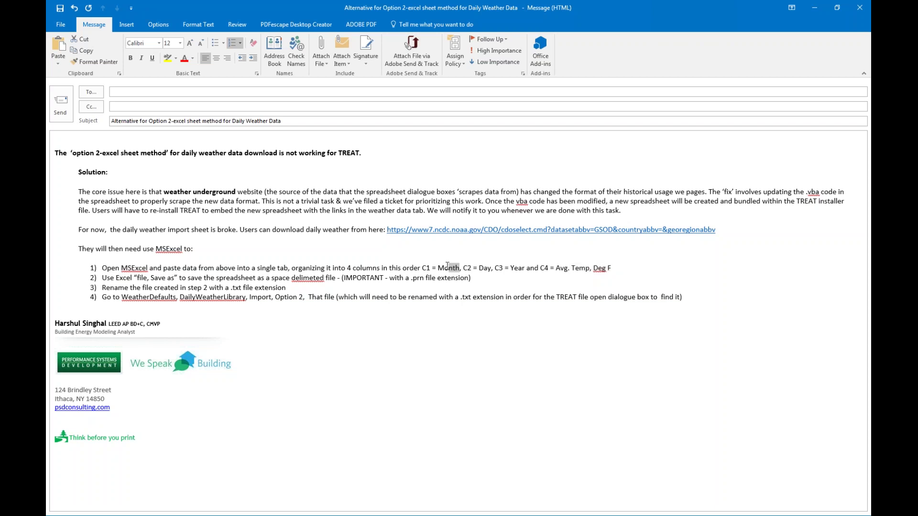
double_click(485, 268)
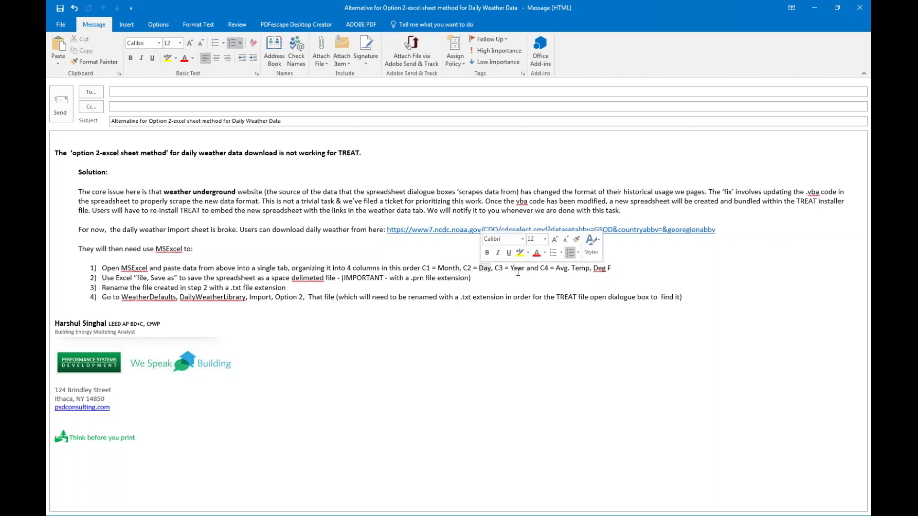
drag(616, 270, 587, 272)
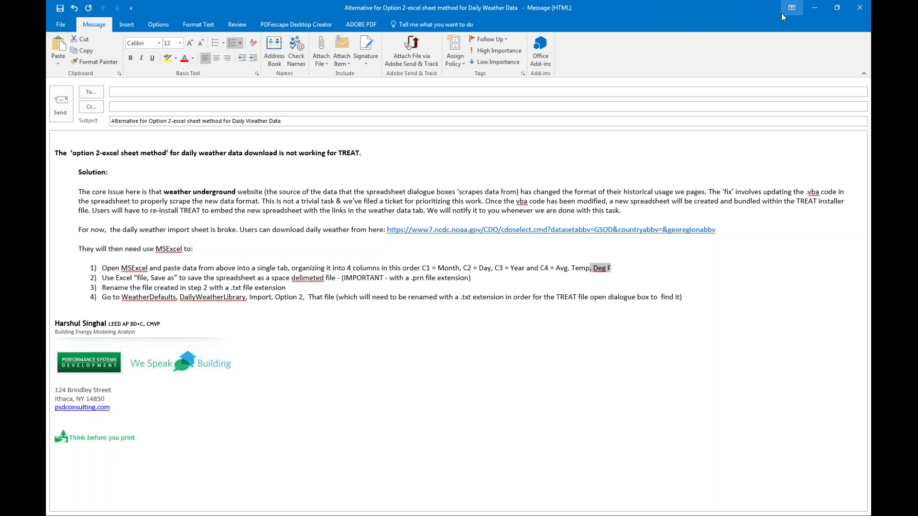
click(813, 8)
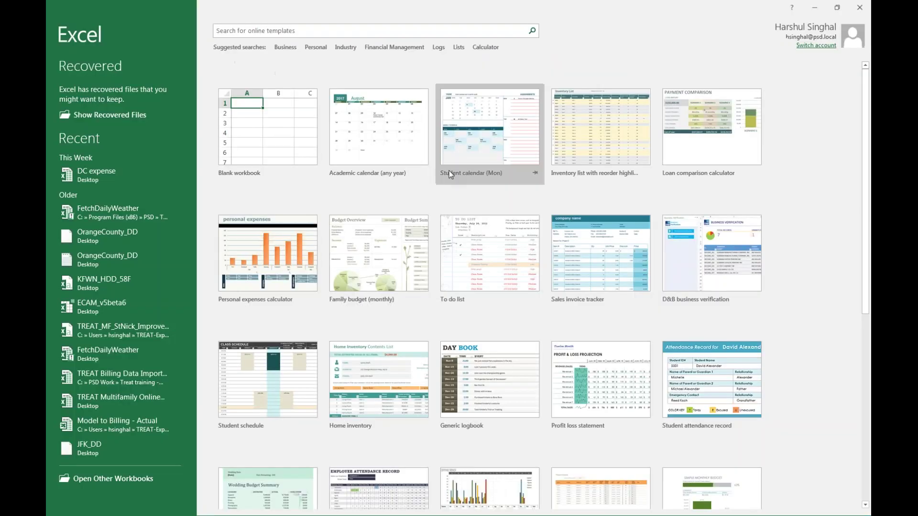
Step: Create a blank workbook and open the WashingTonDCDailyWeather text file from the Desktop, with all file types listed
click(263, 151)
click(263, 152)
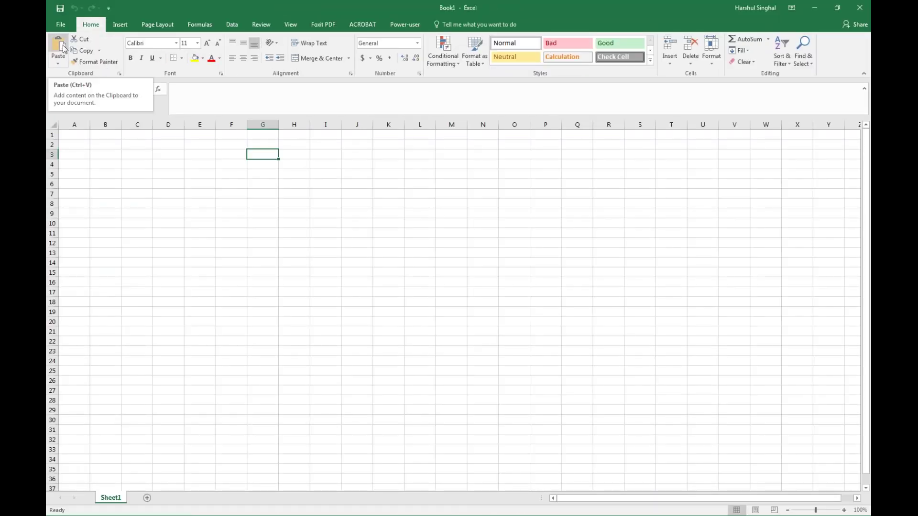
click(62, 22)
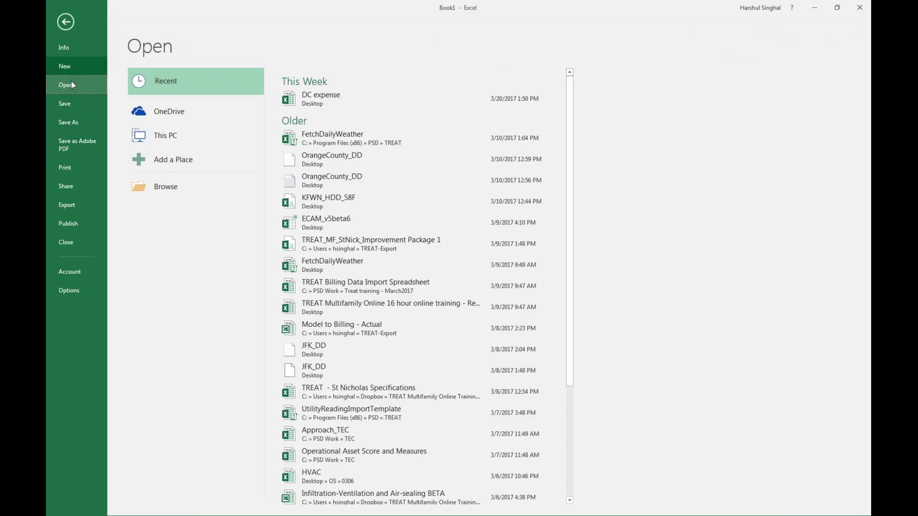
click(164, 188)
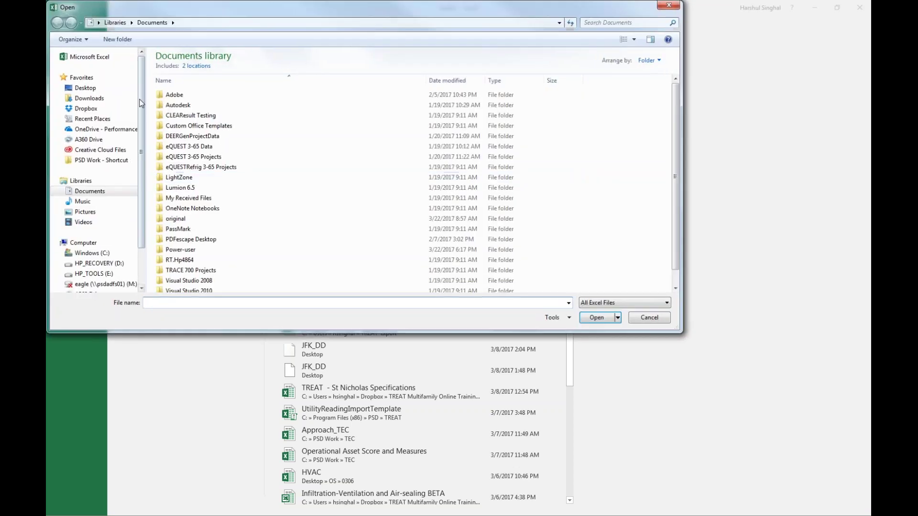
click(81, 92)
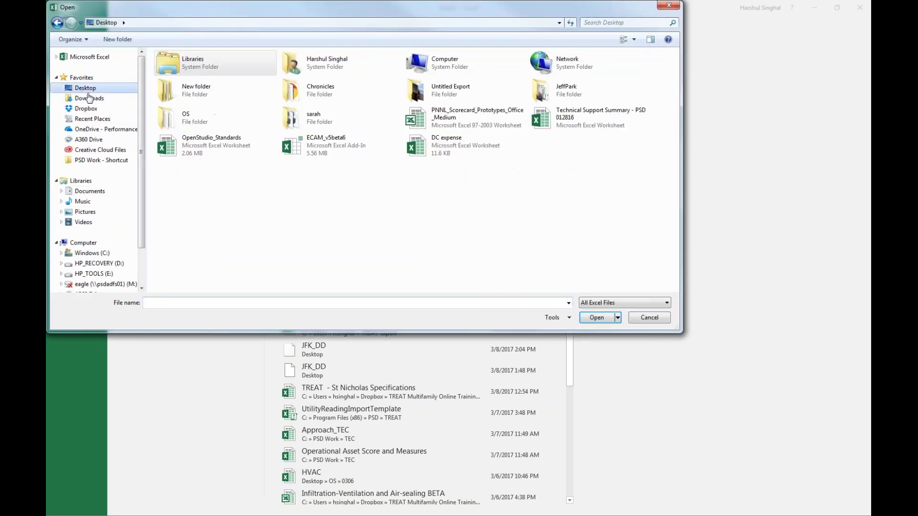
click(611, 308)
click(594, 314)
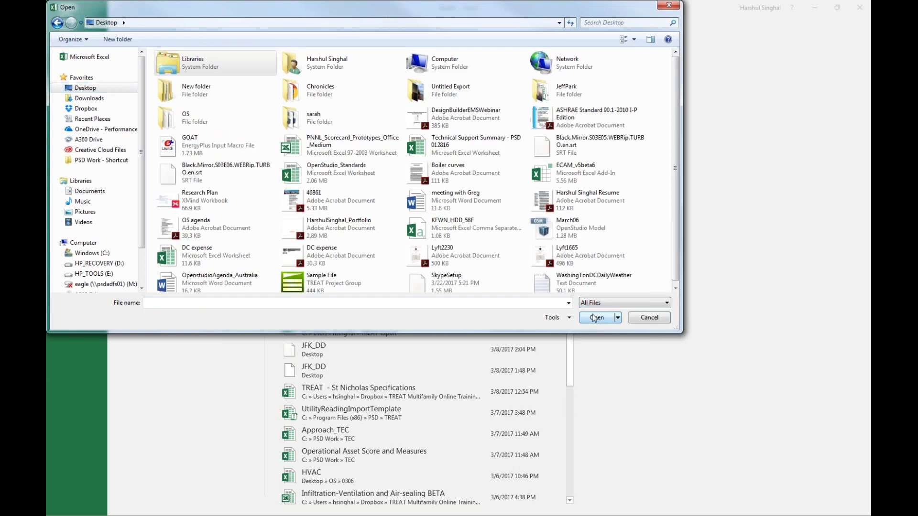
drag(675, 163, 671, 185)
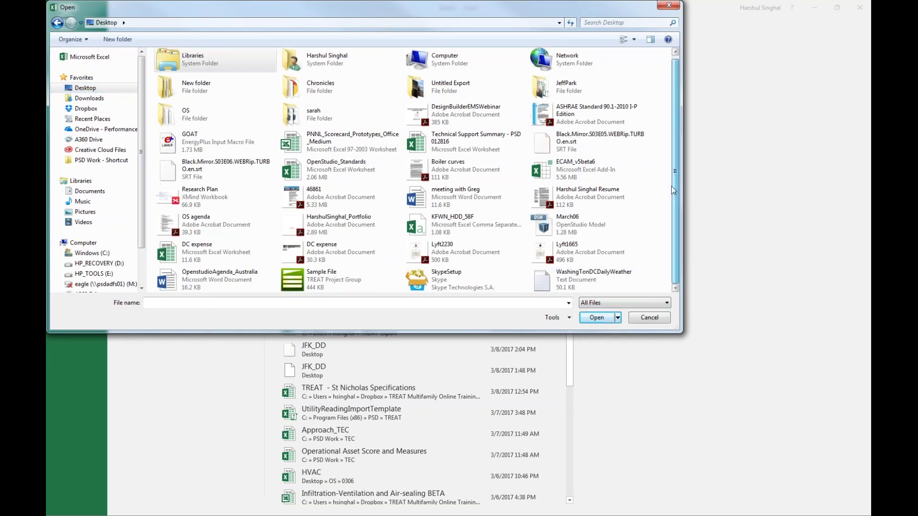
click(569, 290)
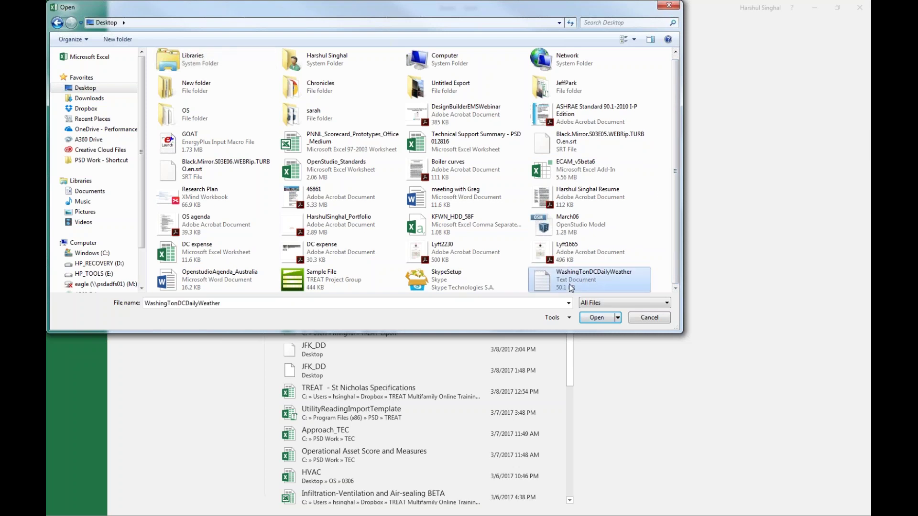
double_click(604, 277)
Step: Import the text file as fixed-width data with headers, keeping the suggested column breaks and General format
drag(464, 134, 358, 133)
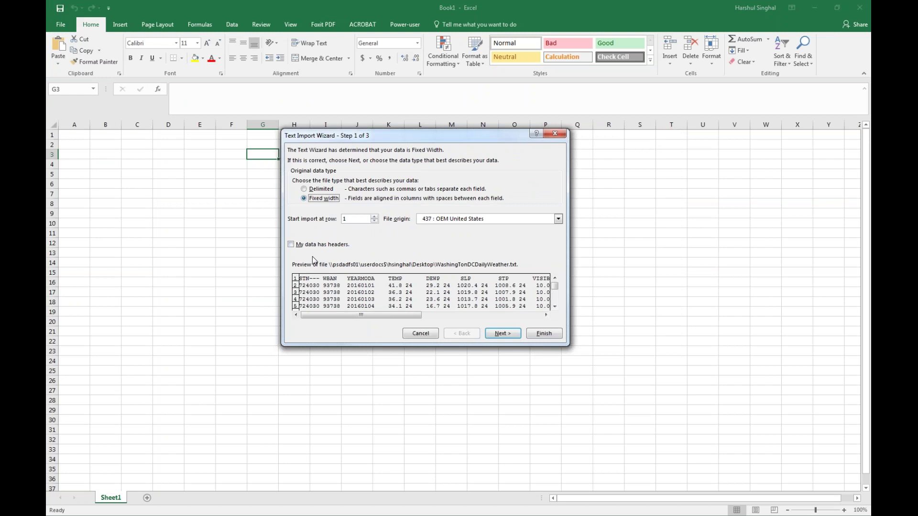
click(291, 245)
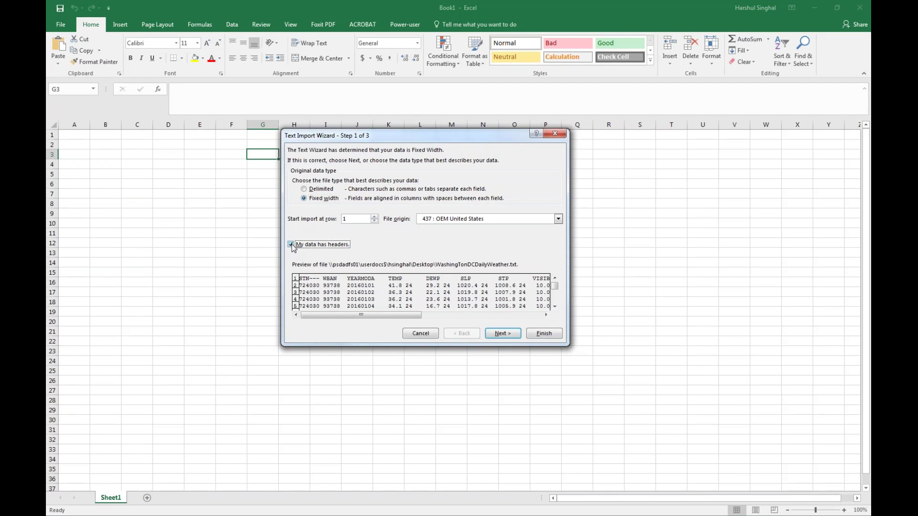
click(502, 333)
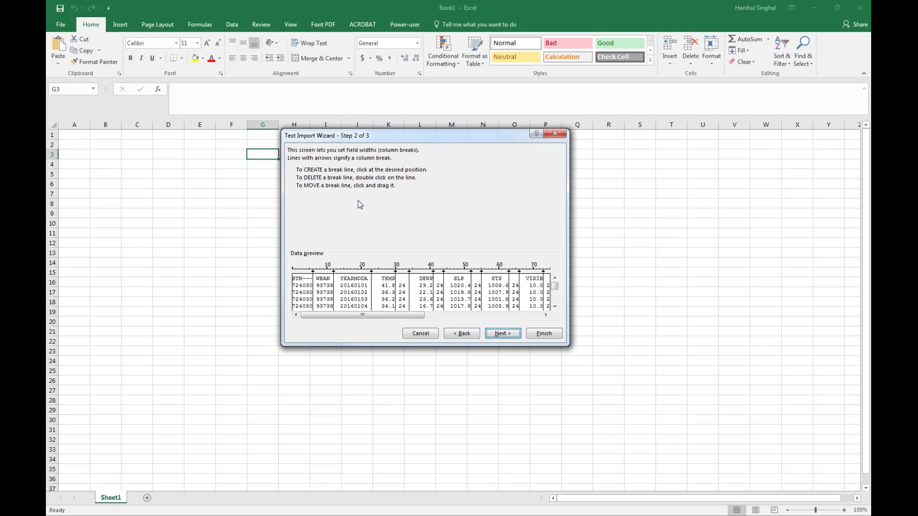
click(503, 334)
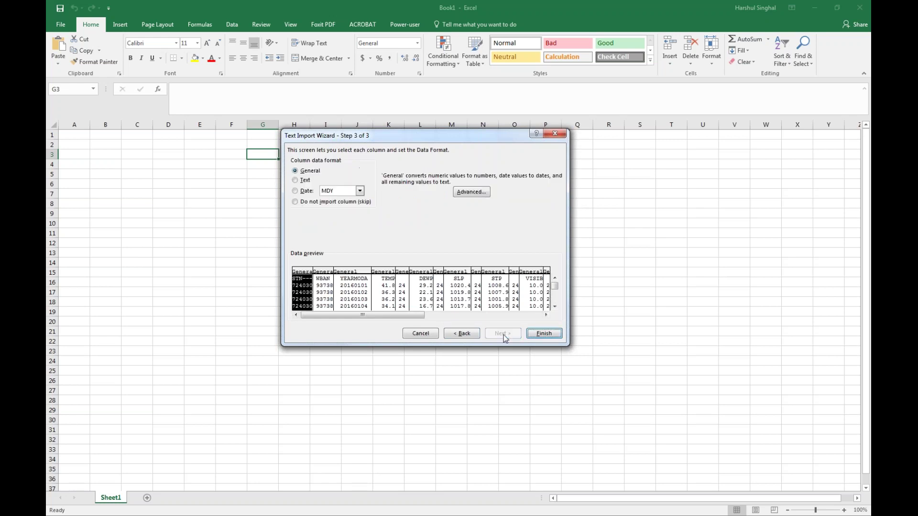
click(544, 334)
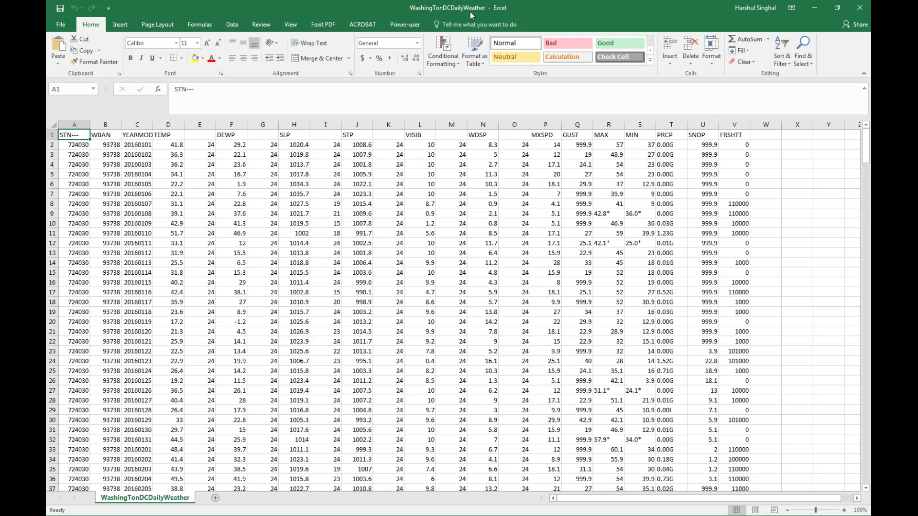
Step: Autofit the width of the YEARMODA column
click(387, 202)
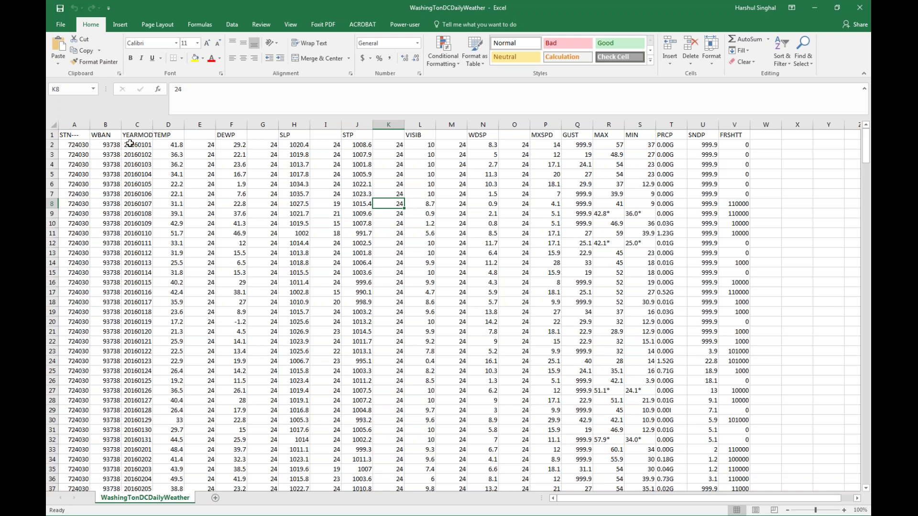
click(154, 136)
key(ctrl+space)
key(alt+h)
key(o)
key(i)
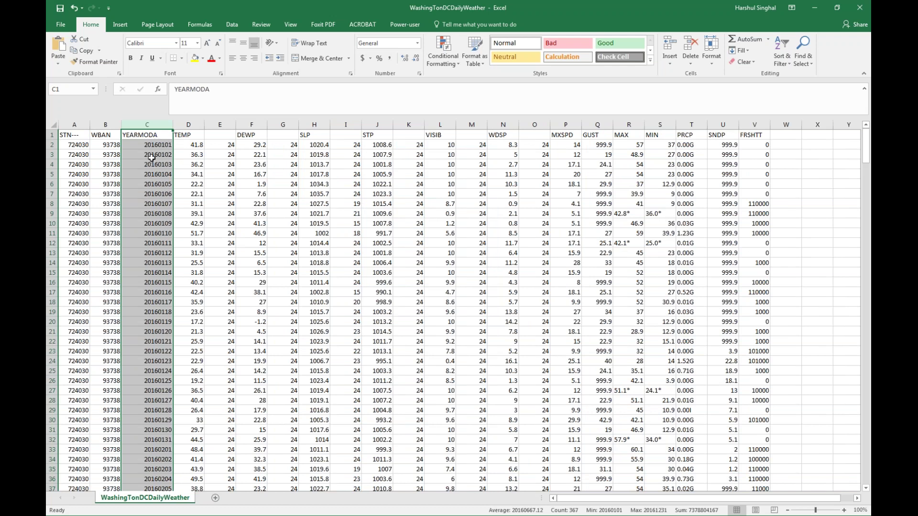
Step: Delete the STN and WBAN columns ahead of YEARMODA
click(187, 125)
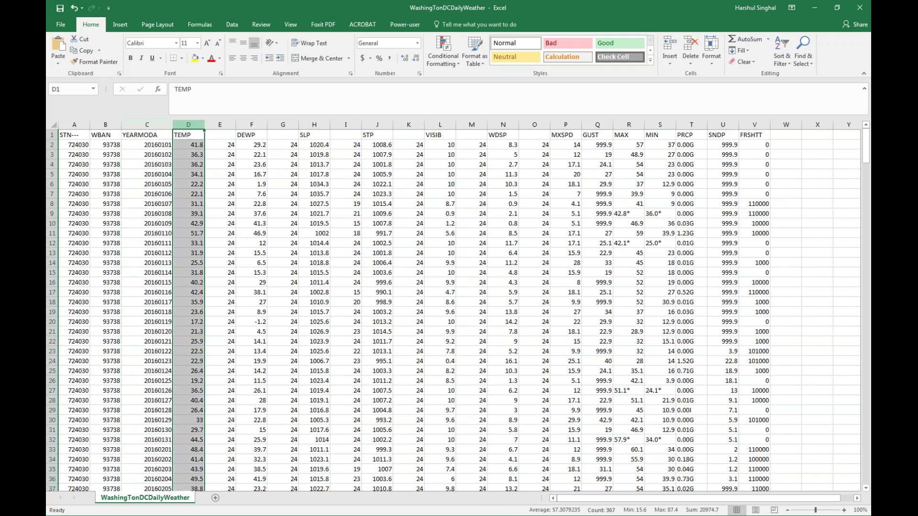
drag(110, 125, 74, 124)
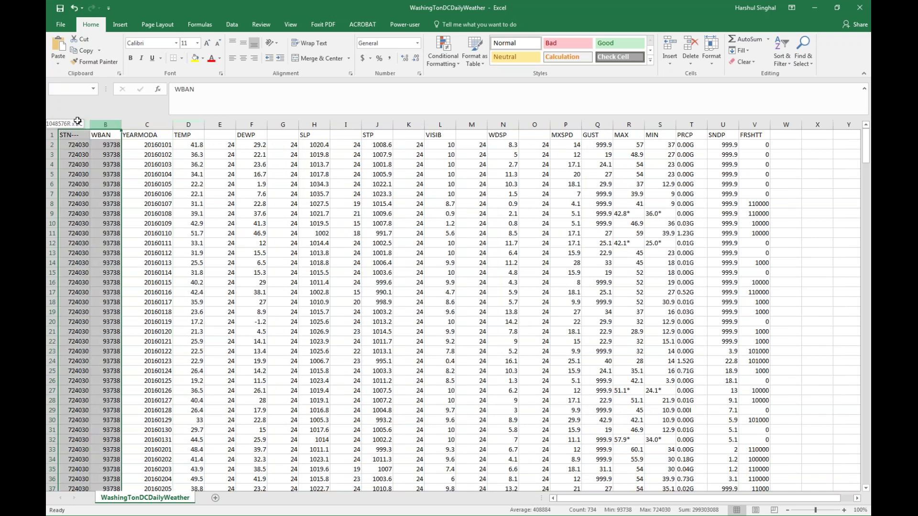
right_click(108, 126)
click(131, 206)
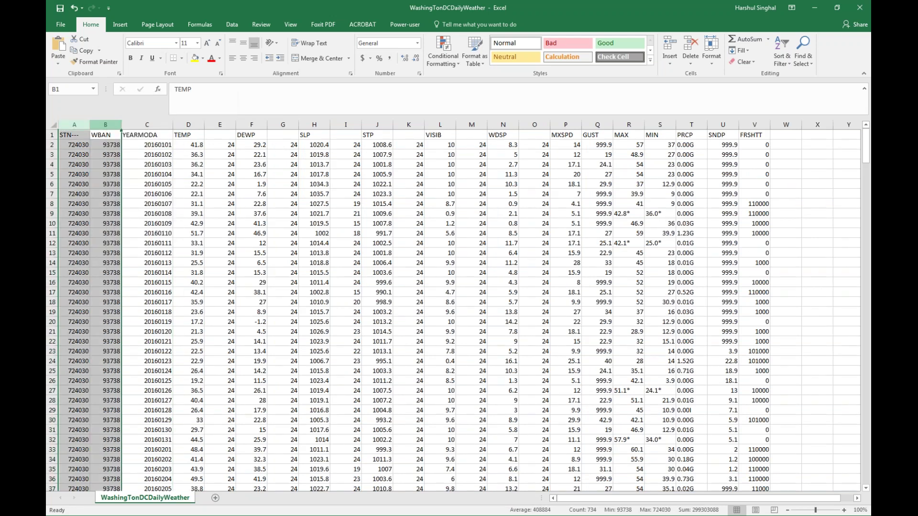
Step: Delete all columns after TEMP so that only YEARMODA and TEMP are kept
drag(158, 125, 416, 126)
drag(542, 169, 784, 125)
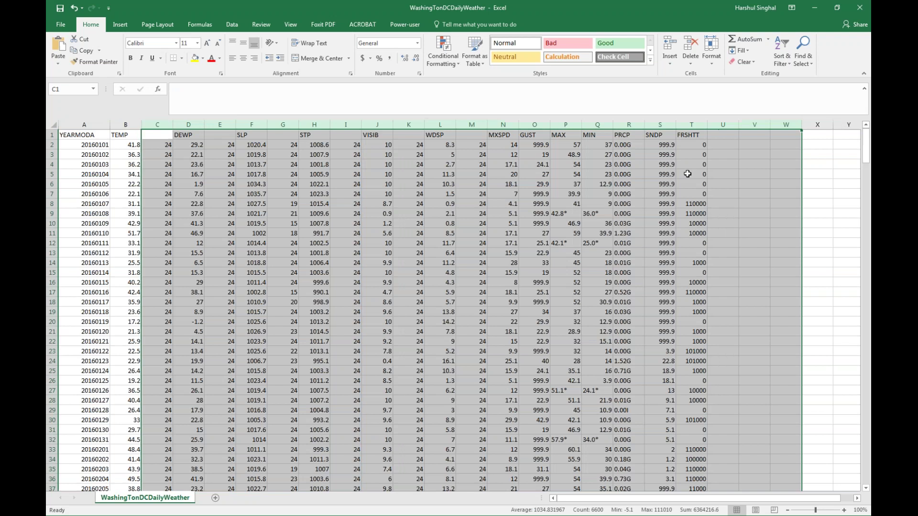
right_click(665, 129)
click(696, 220)
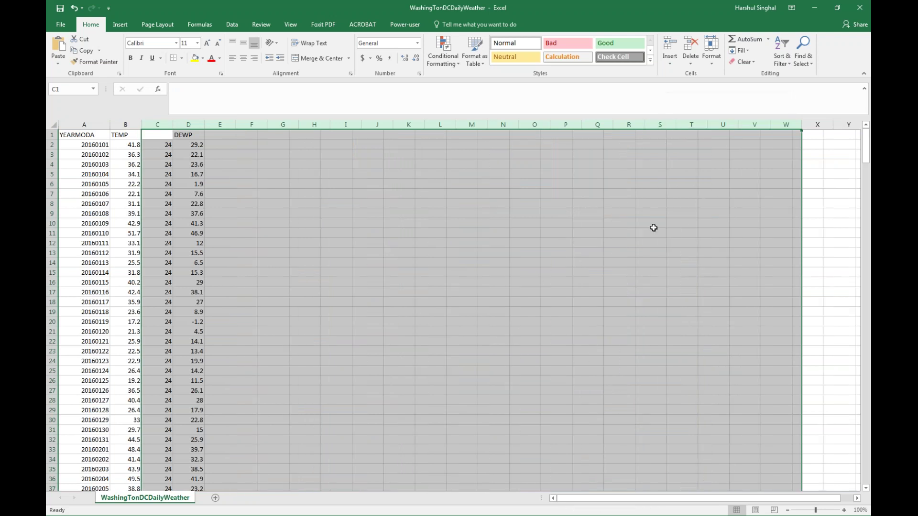
click(502, 252)
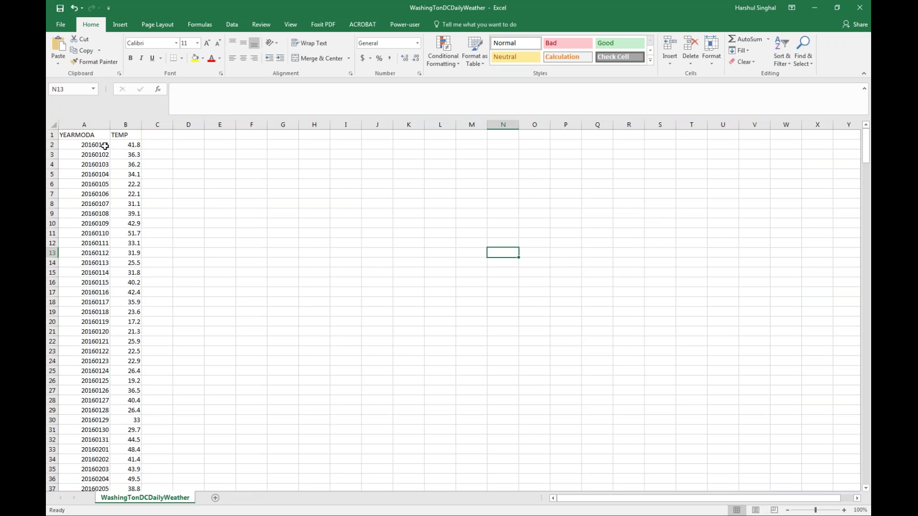
Step: Compare the remaining date and temperature columns with the column order in the Outlook message, and return to the workbook
click(133, 143)
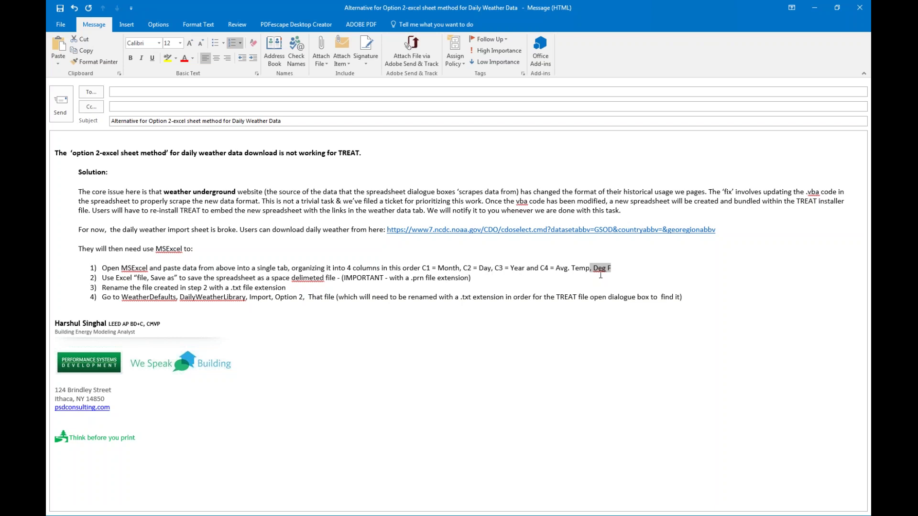
key(alt+Tab)
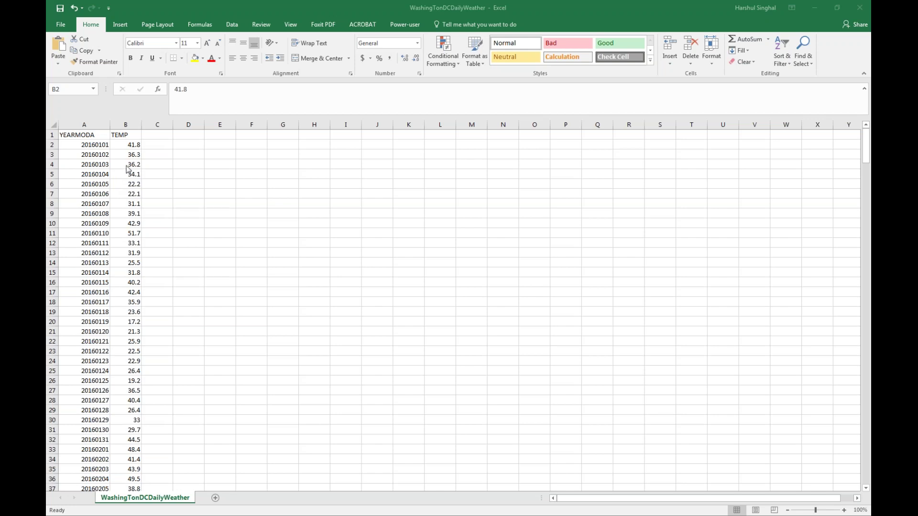
Step: Insert three blank columns ahead of the YEARMODA column
click(136, 136)
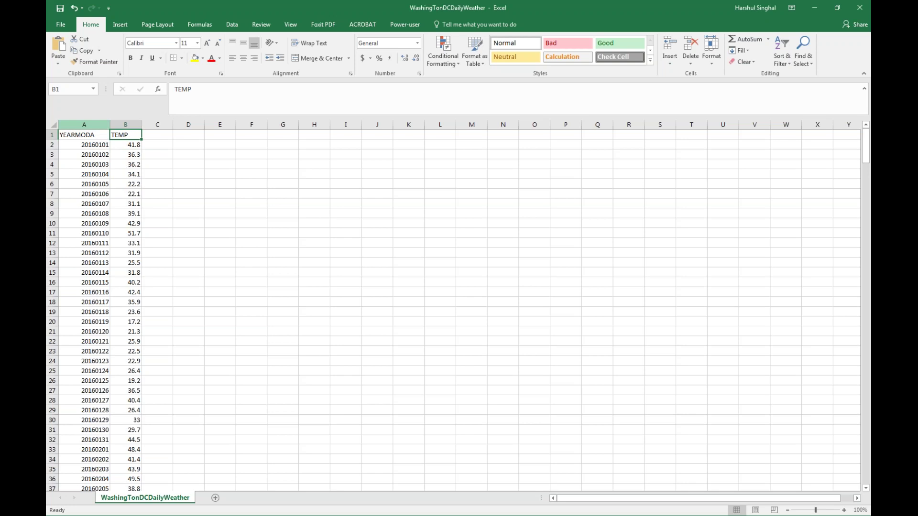
click(85, 122)
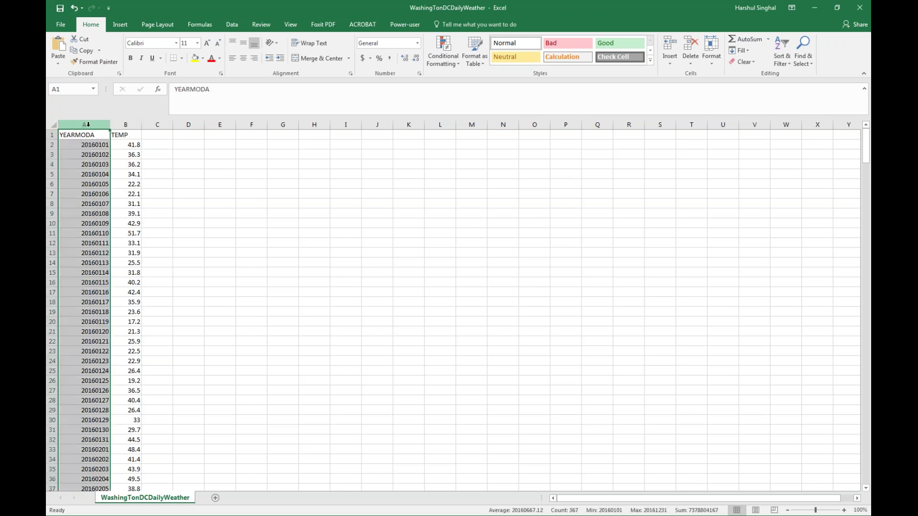
right_click(90, 127)
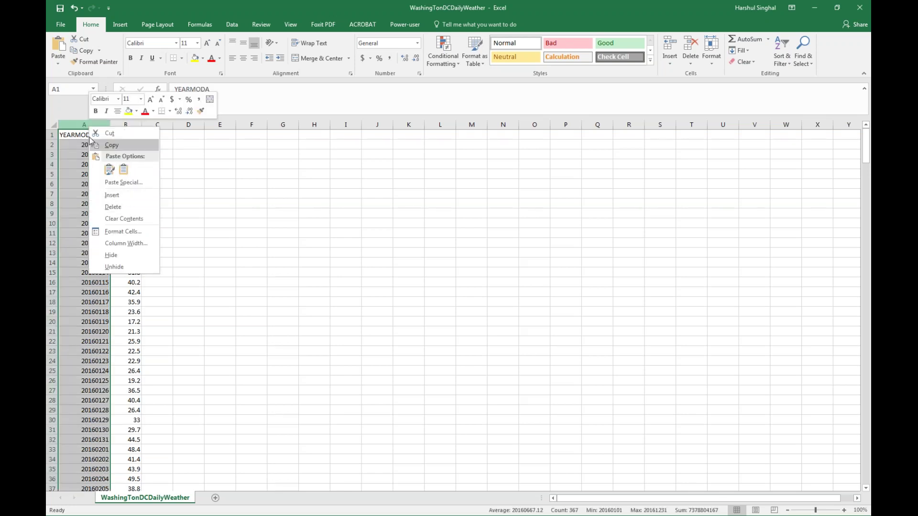
click(120, 195)
right_click(79, 121)
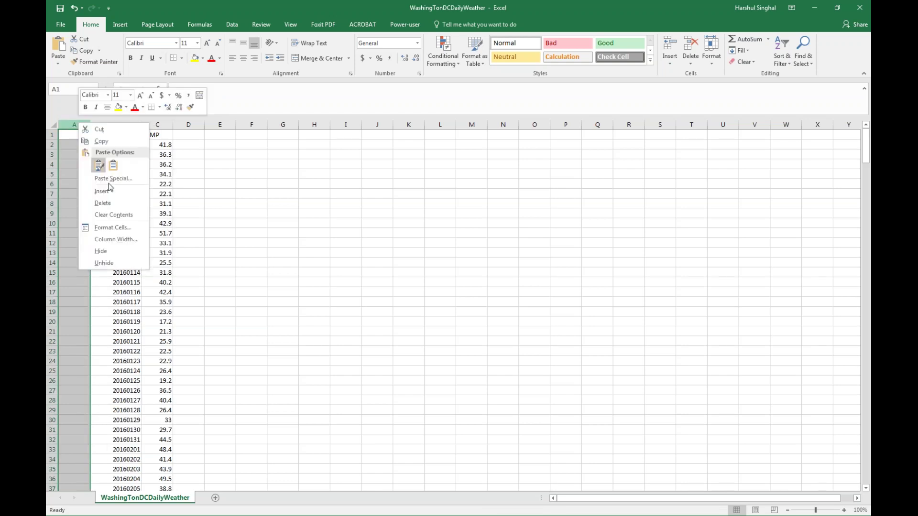
click(111, 191)
right_click(77, 125)
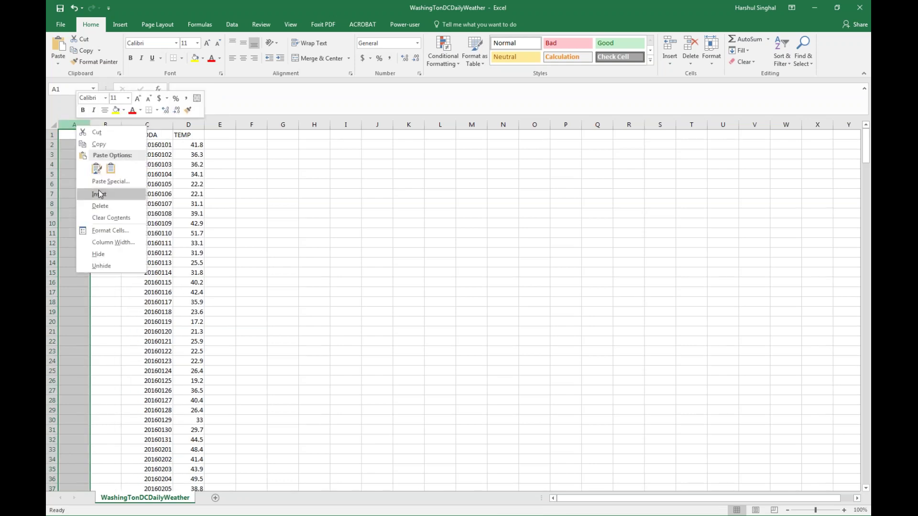
click(101, 194)
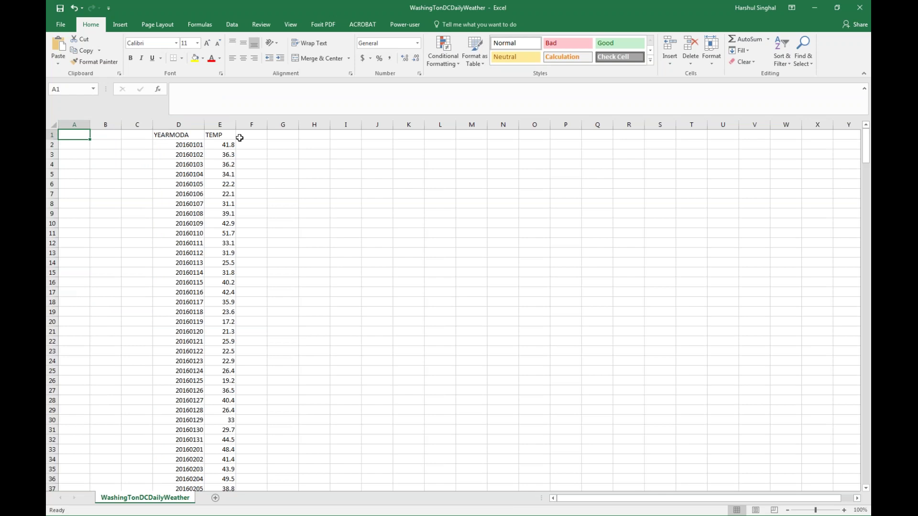
Step: Label the three blank columns Month, Day and year in cells A1 to C1
text(Month)
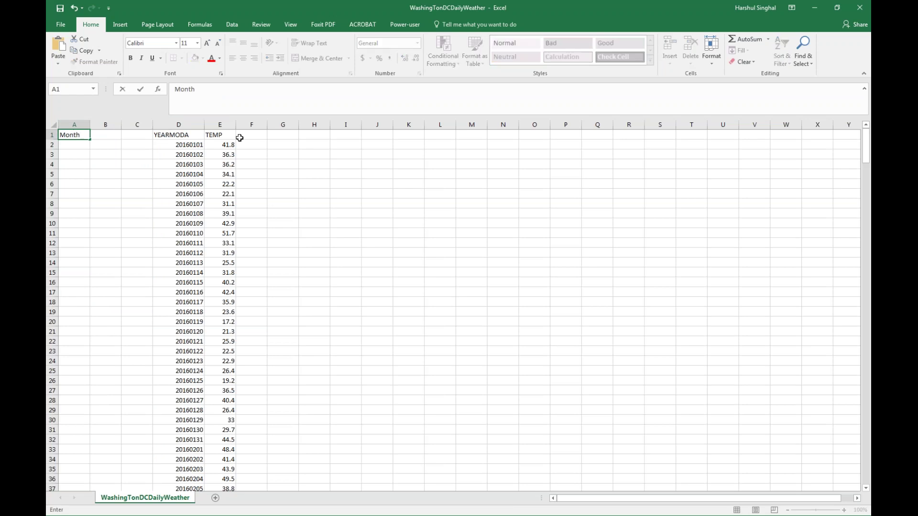
key(Tab)
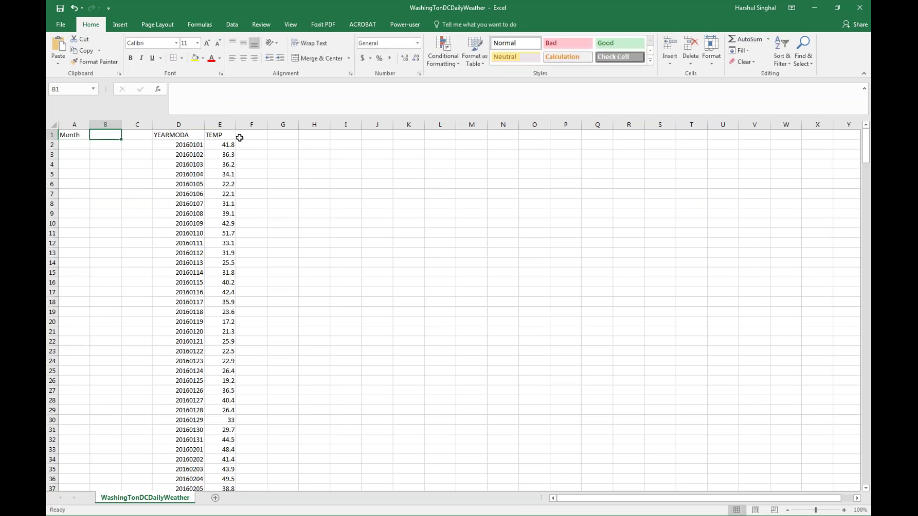
text(Day)
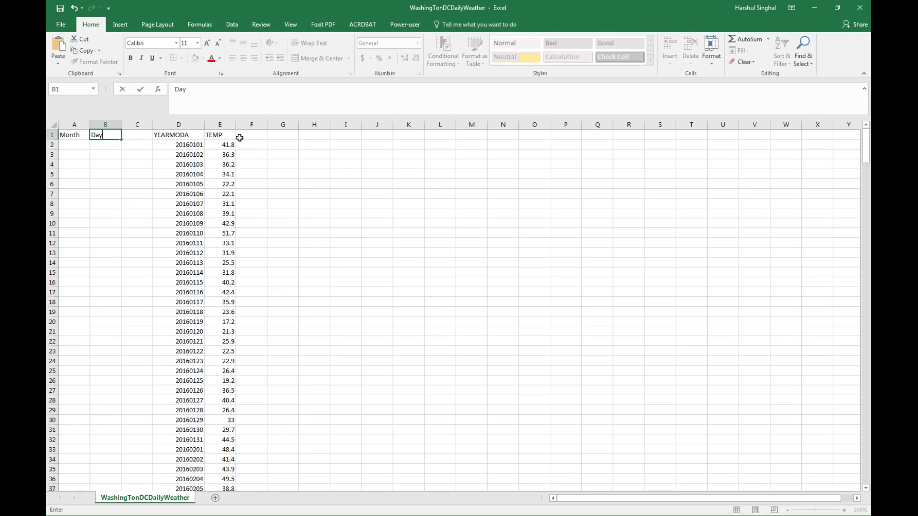
key(Tab)
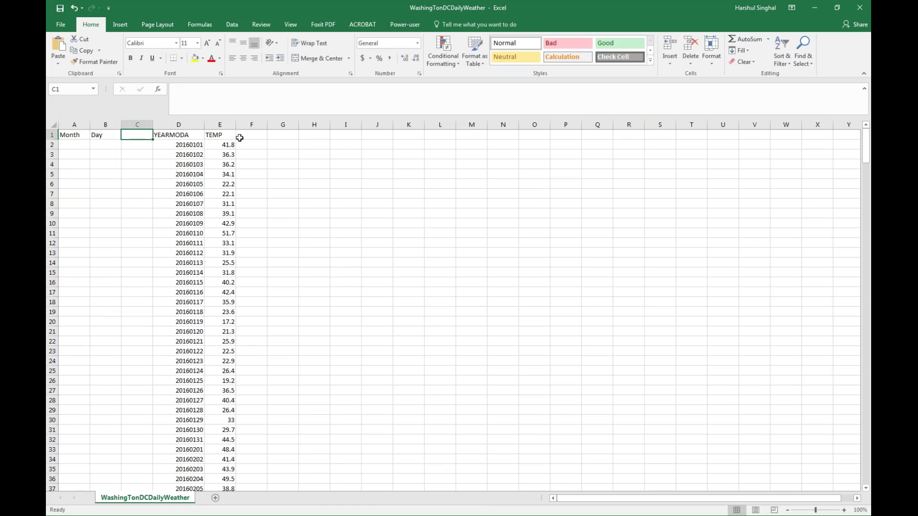
text(year)
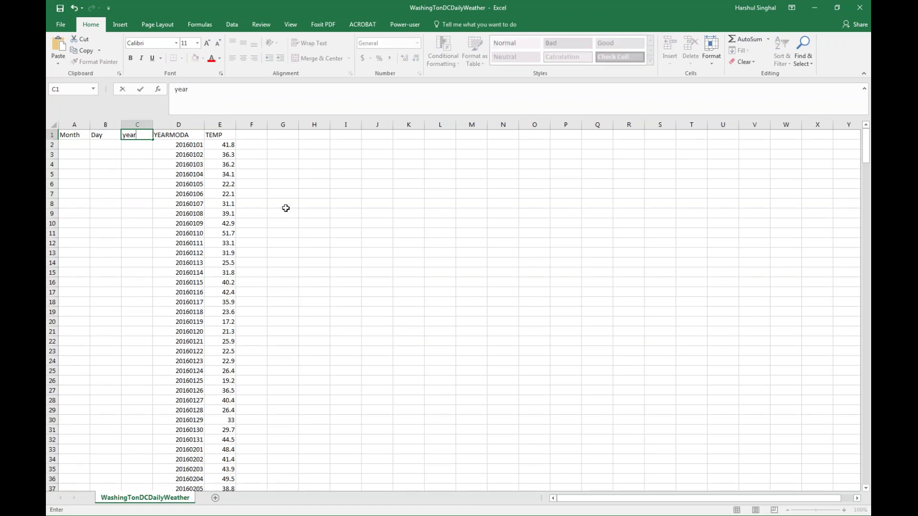
click(286, 208)
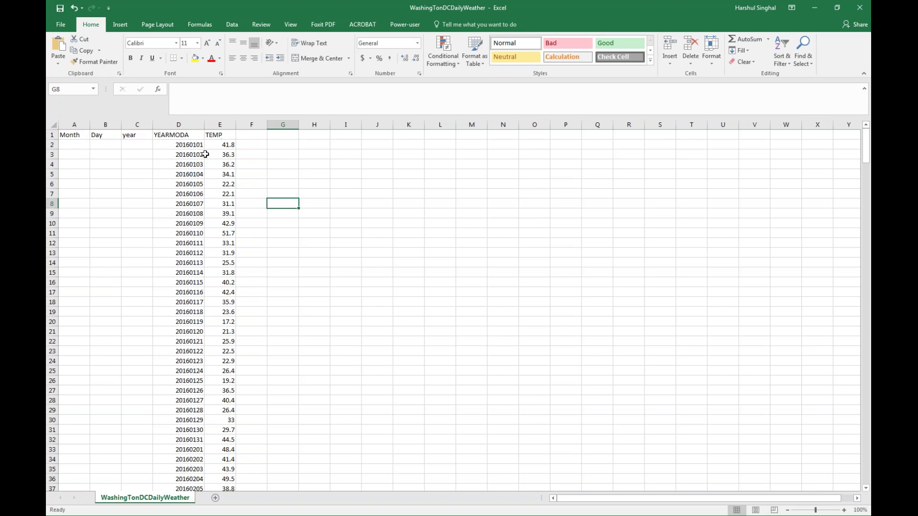
Step: Examine the position of the month digits within the YEARMODA value in D2, leaving the cell unedited
click(79, 144)
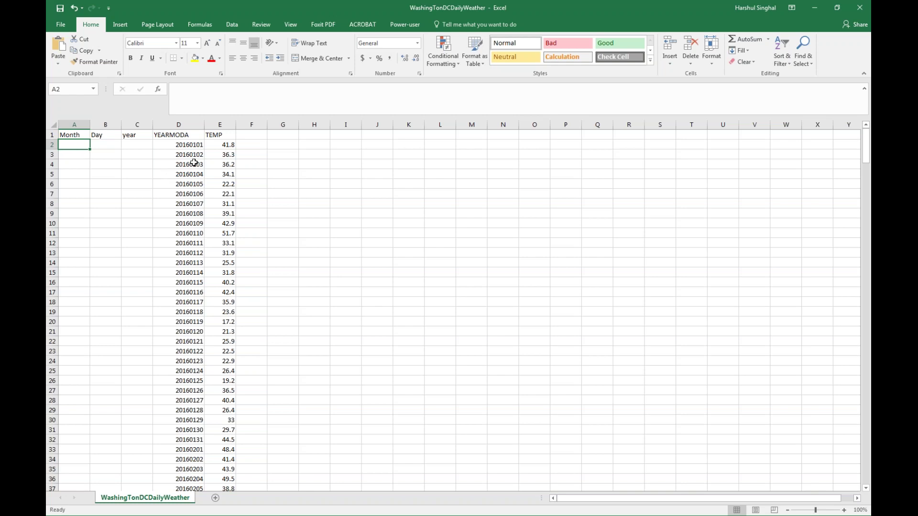
click(191, 145)
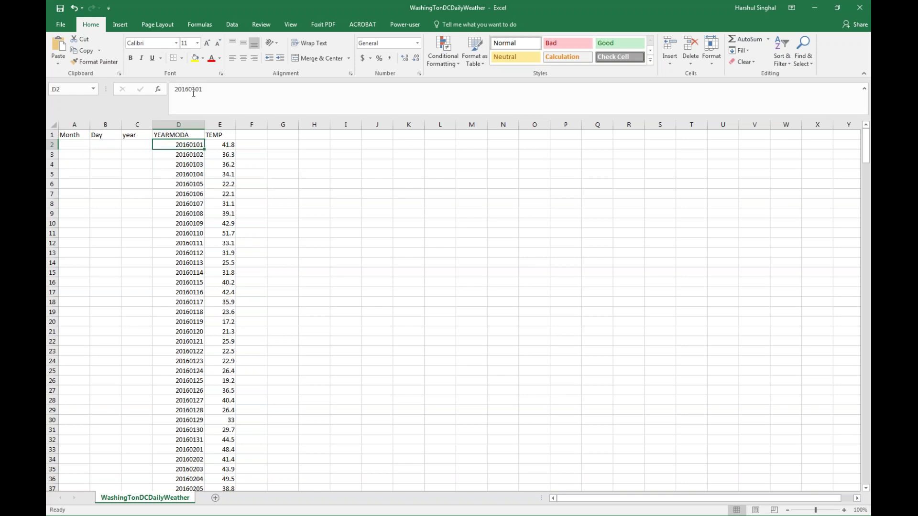
drag(195, 89, 189, 89)
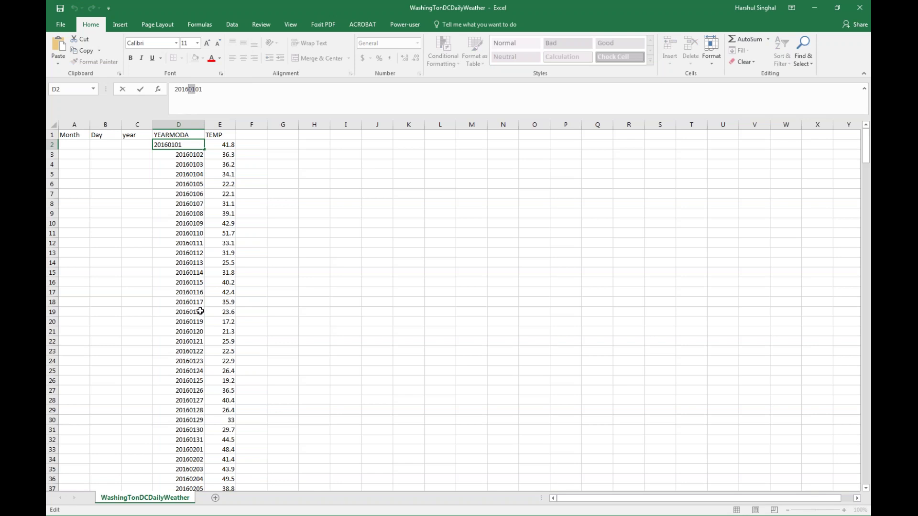
key(Escape)
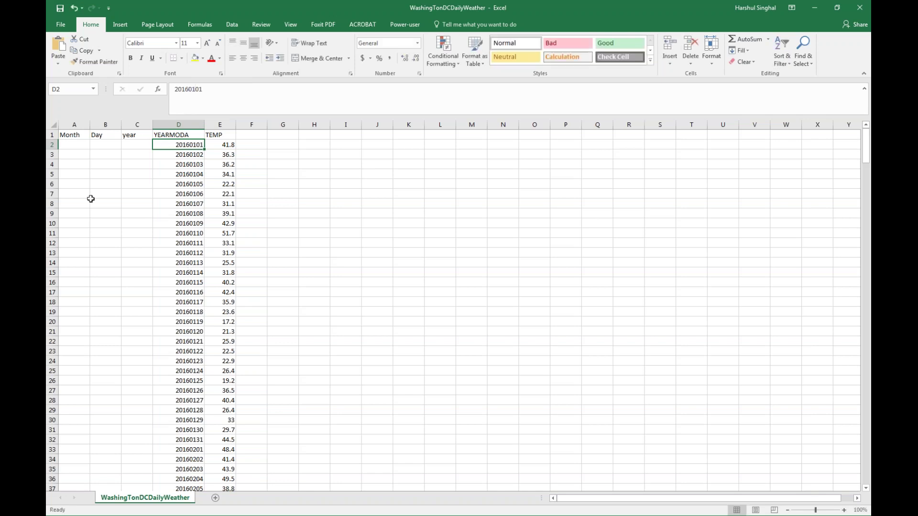
Step: Insert the MID function from the Text category into cell A2 under Month
click(75, 145)
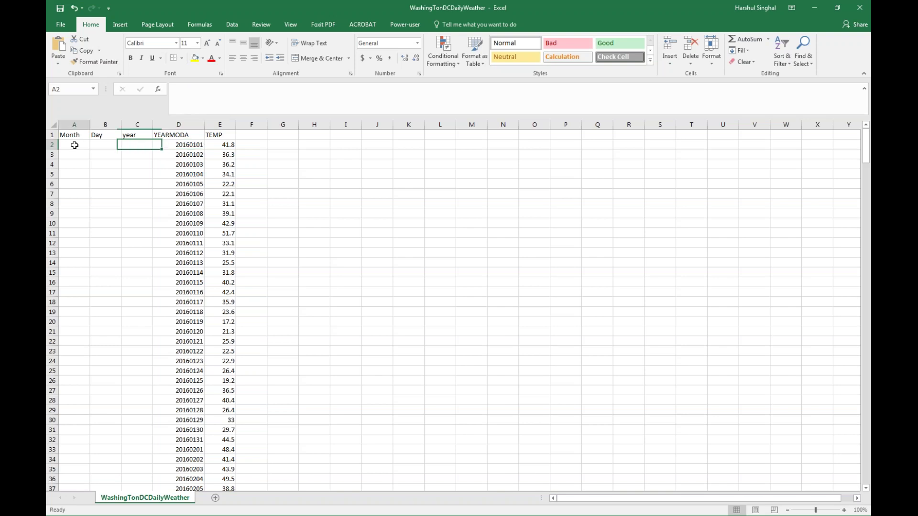
click(199, 24)
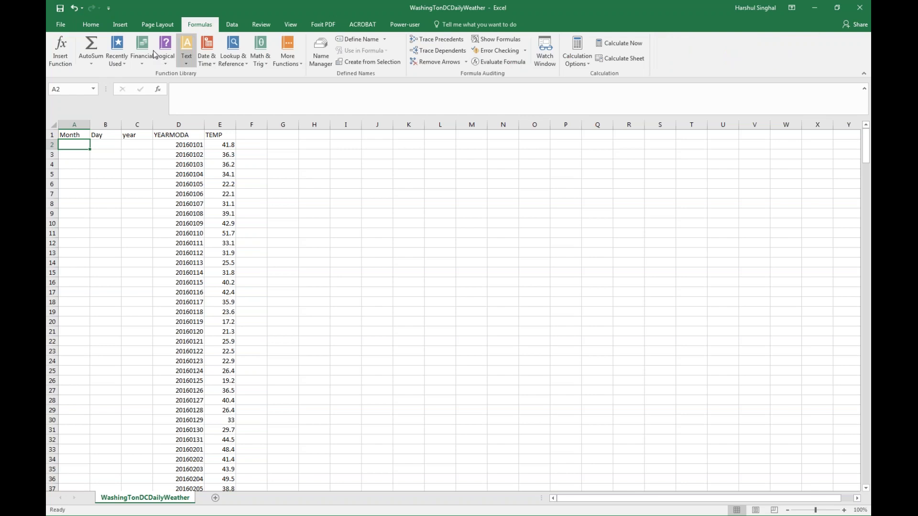
click(59, 50)
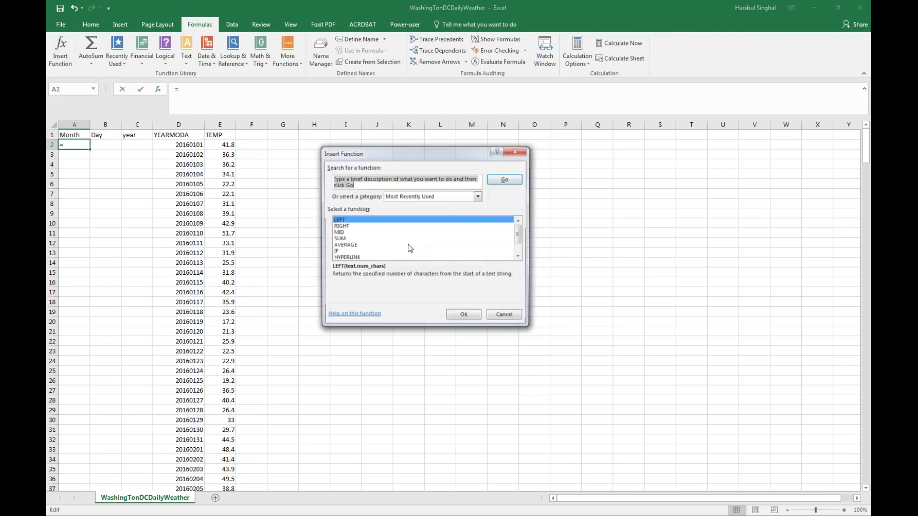
drag(428, 156, 393, 158)
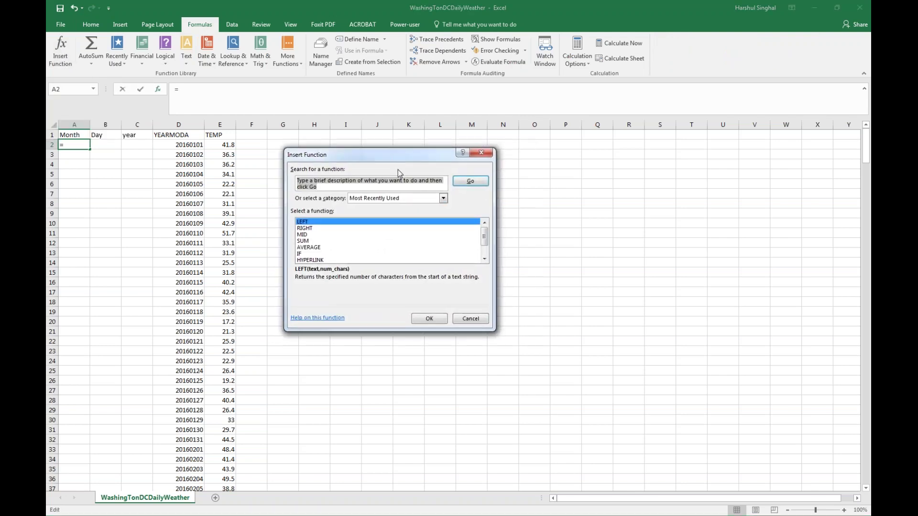
click(443, 198)
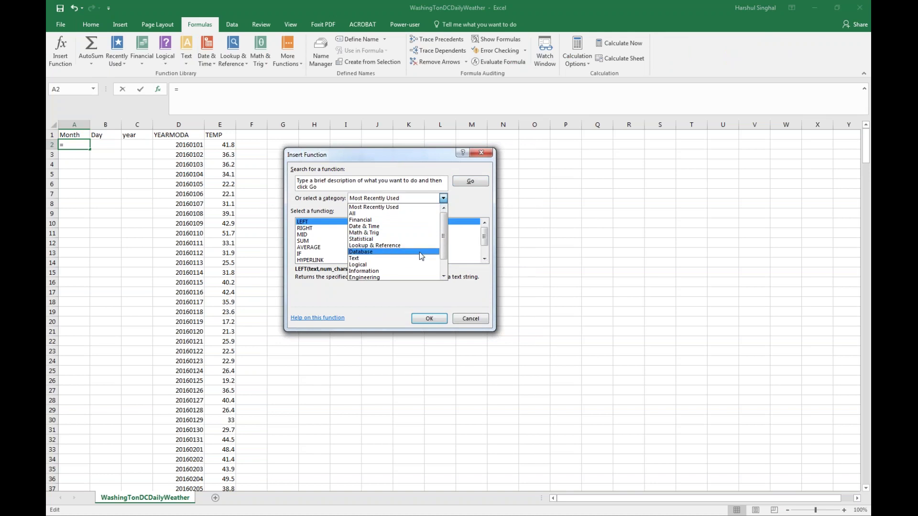
click(407, 258)
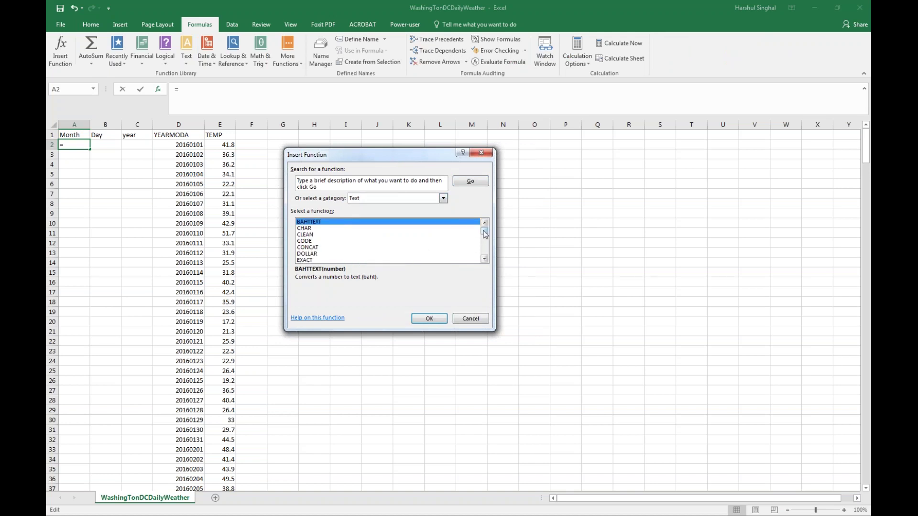
scroll(484, 235, down, 1)
scroll(484, 235, down, 3)
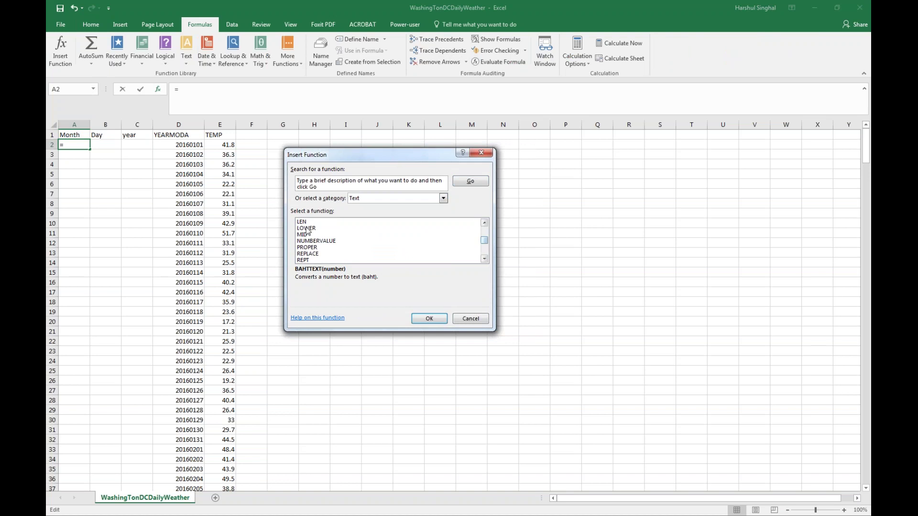
click(304, 235)
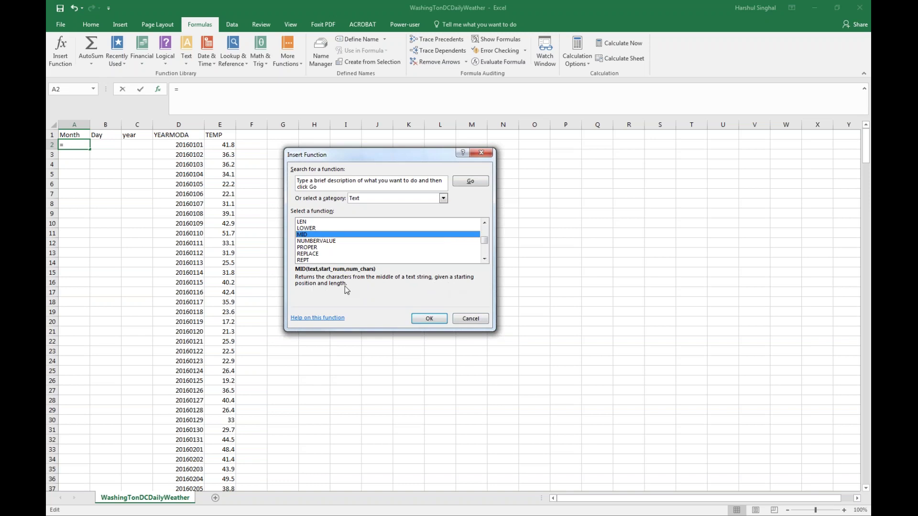
click(429, 319)
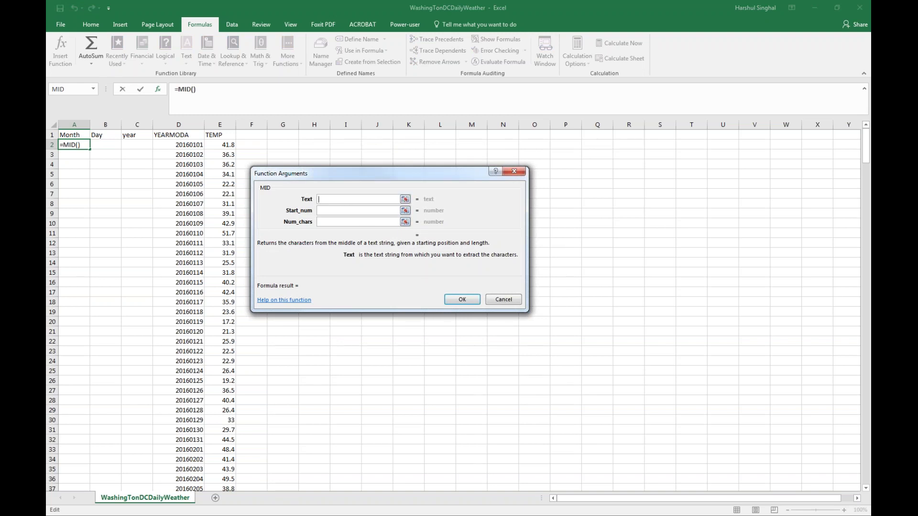
Step: Set the MID arguments to text D2, start number 5 and 2 characters, and accept the formula
drag(348, 259, 379, 255)
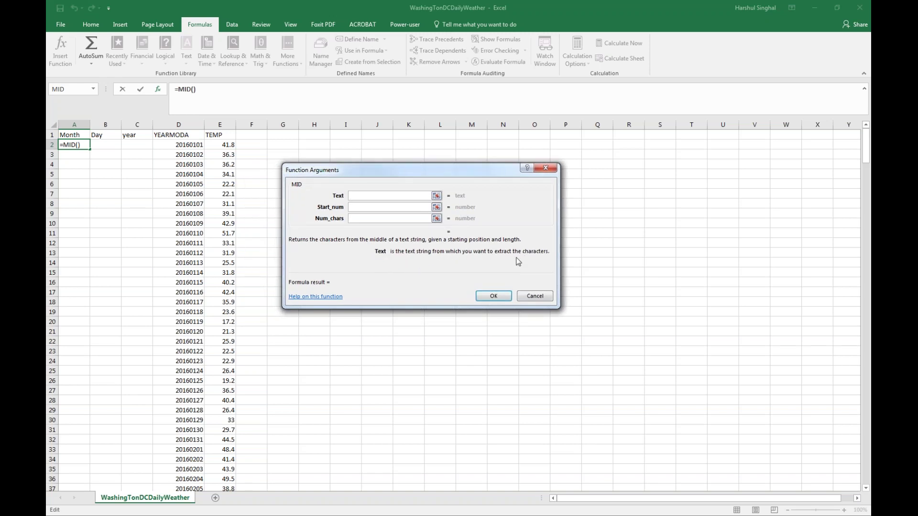
click(180, 146)
click(369, 207)
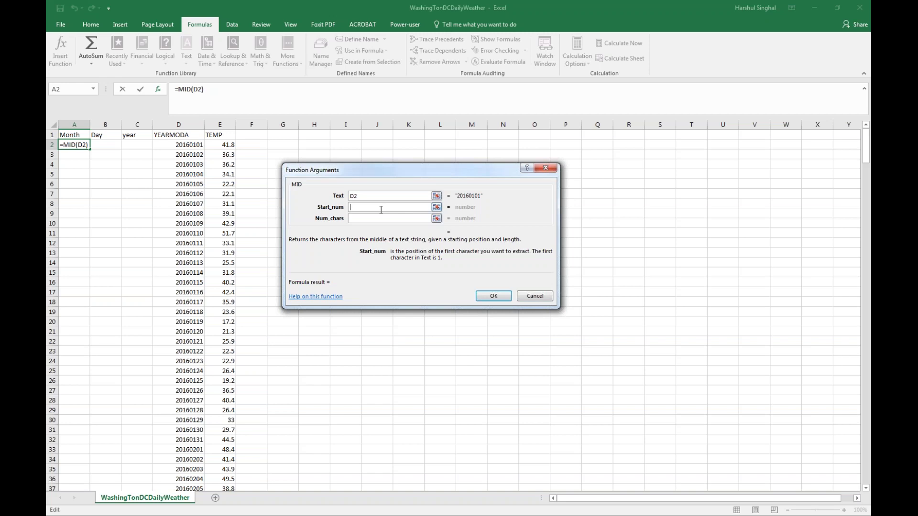
text(5)
click(364, 219)
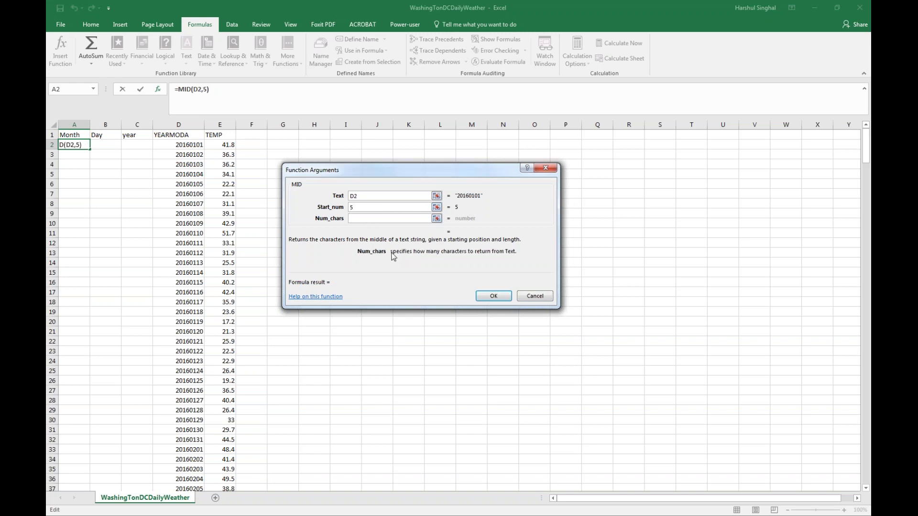
text(2)
click(493, 296)
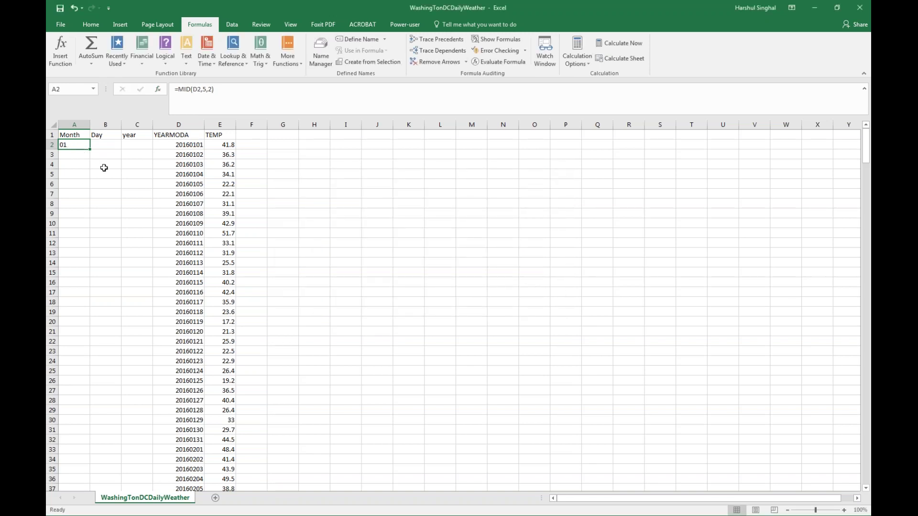
Step: Fill the month formula from A2 down to row 367, the last date row, and return to the sheet's first rows
drag(90, 153, 72, 472)
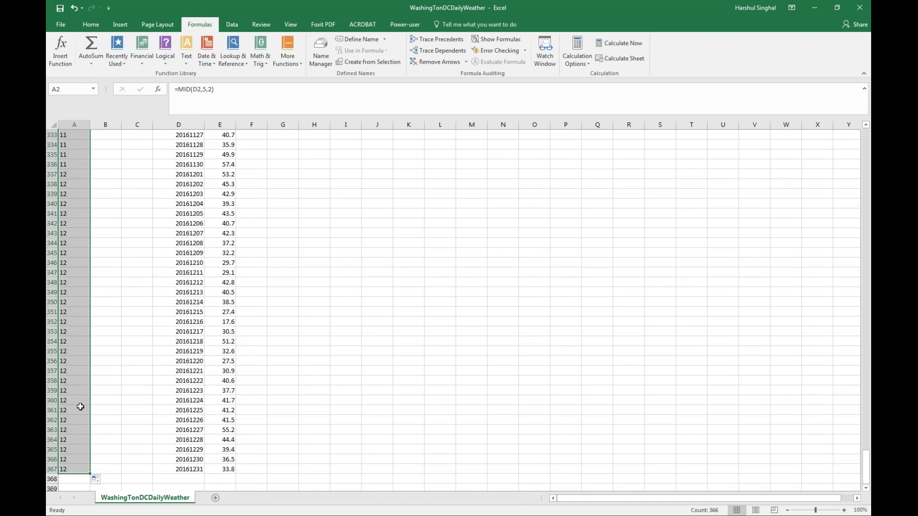
scroll(80, 407, up, 7)
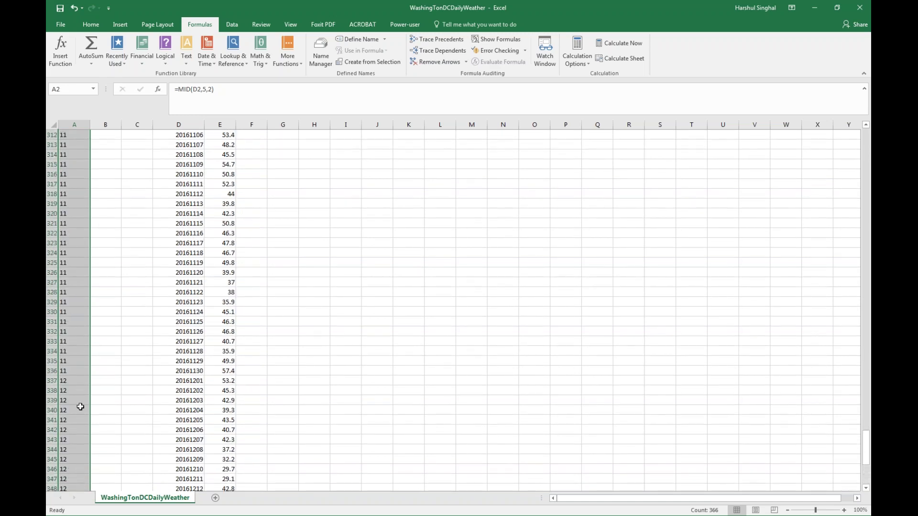
scroll(73, 404, up, 20)
scroll(74, 241, up, 20)
drag(866, 301, 866, 143)
Step: Examine the position of the day digits within the YEARMODA value in D2, leaving the cell unedited
click(107, 147)
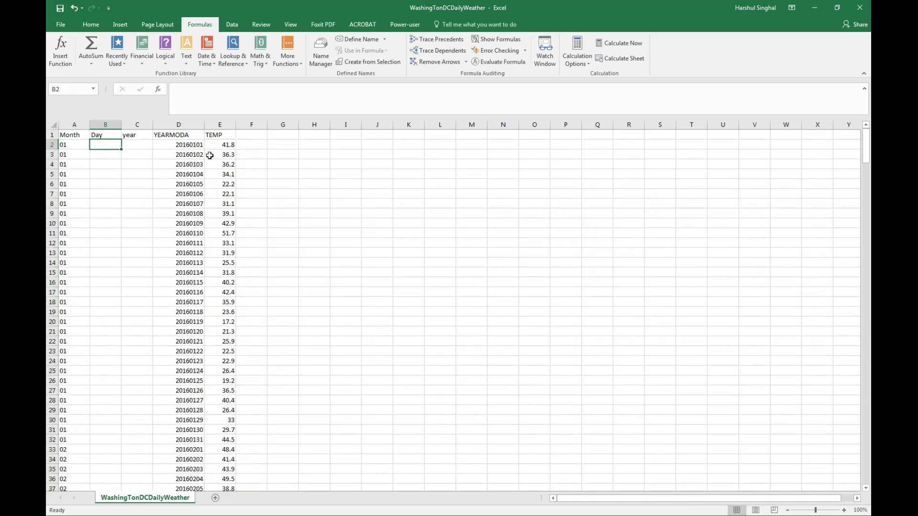
click(199, 148)
click(201, 90)
drag(202, 90, 194, 90)
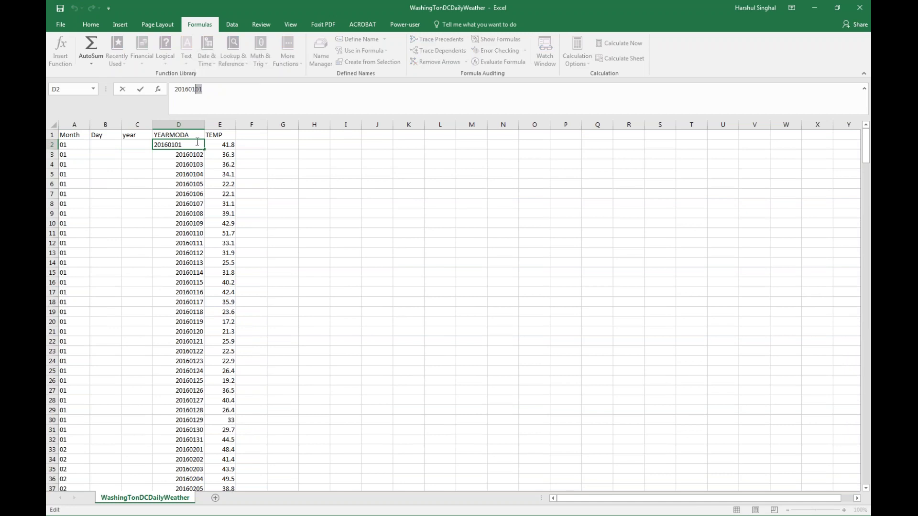
key(Escape)
Step: Insert the RIGHT function from the Text category into cell B2 under Day
click(106, 144)
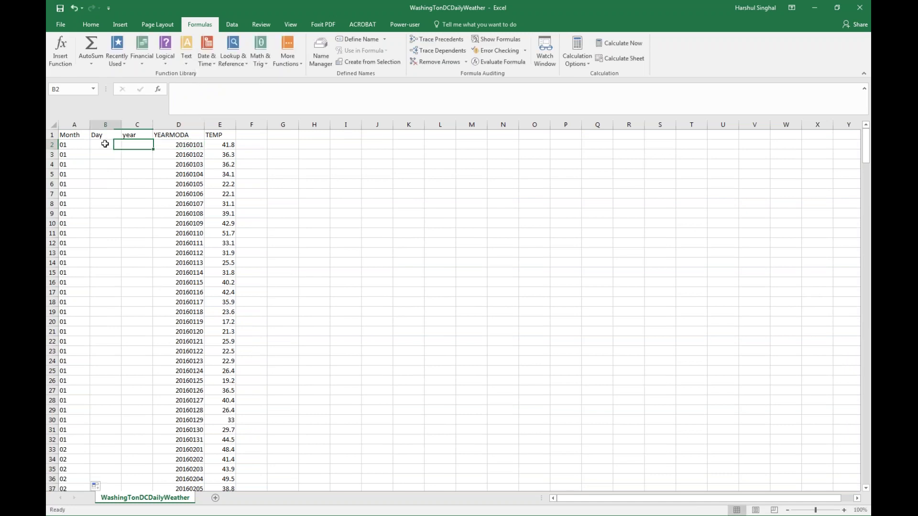
click(61, 52)
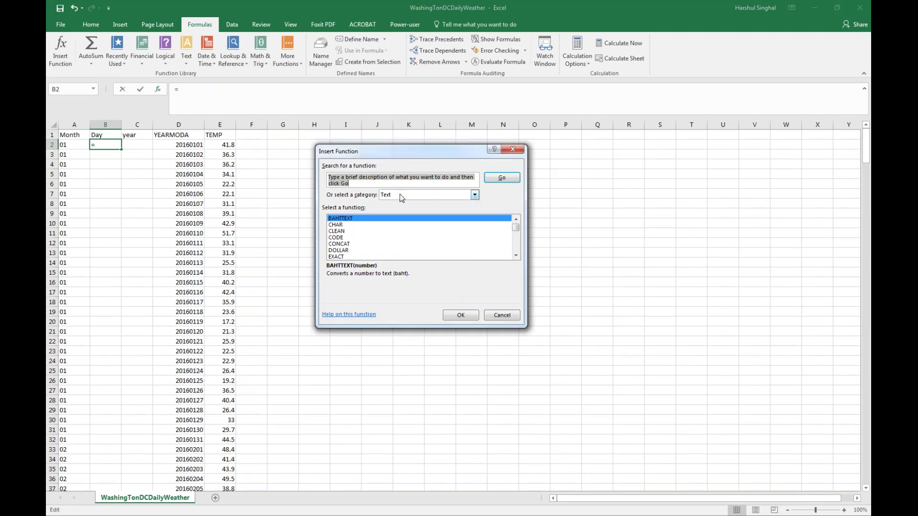
drag(521, 248, 520, 242)
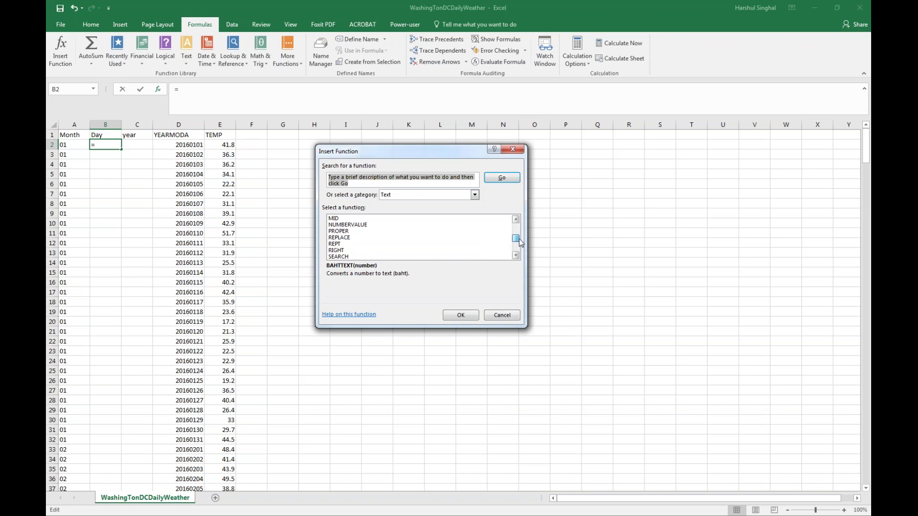
click(337, 250)
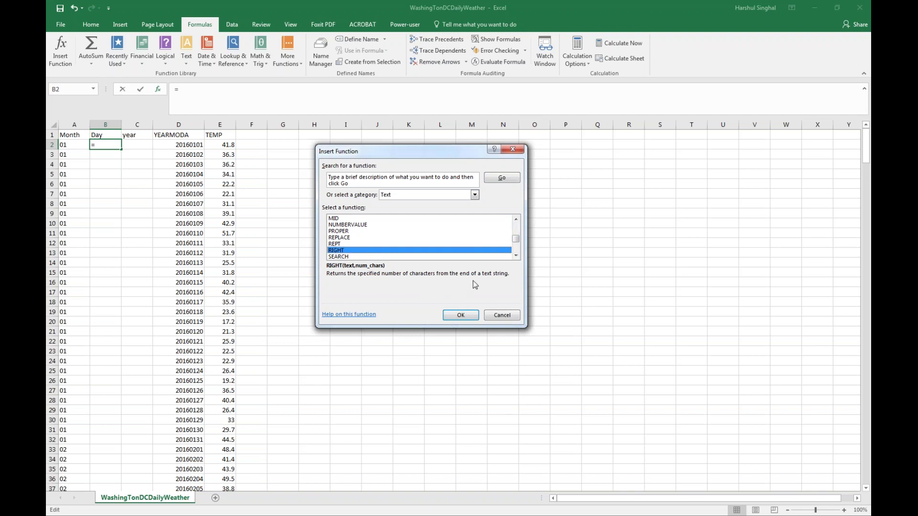
click(460, 315)
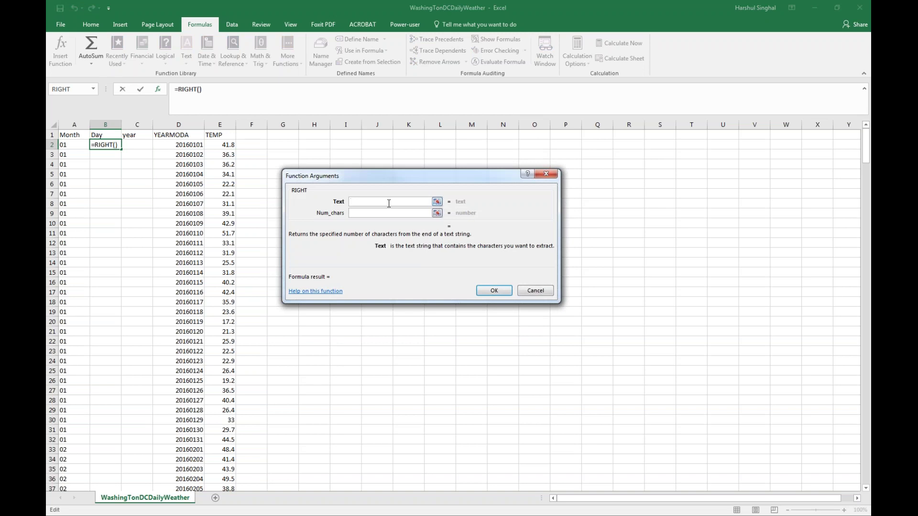
Step: Set the RIGHT arguments to text D2 and 2 characters, and accept the formula
click(181, 145)
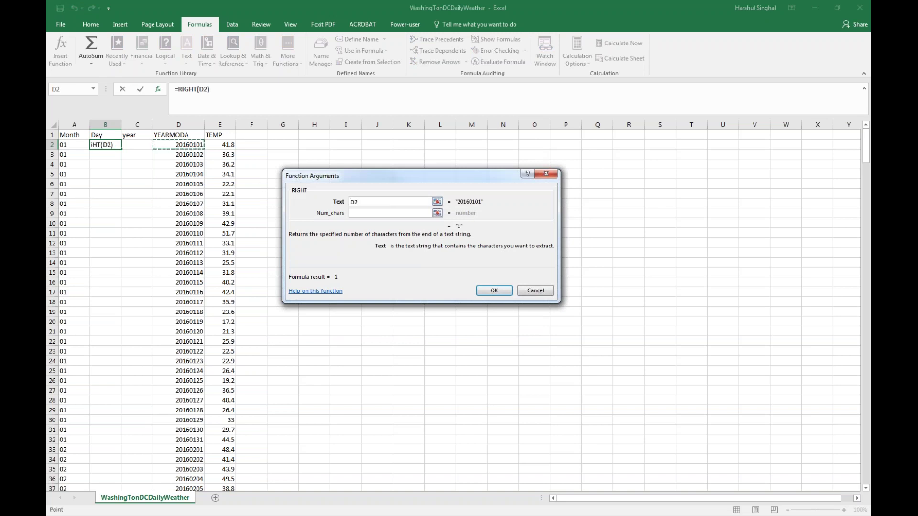
click(394, 213)
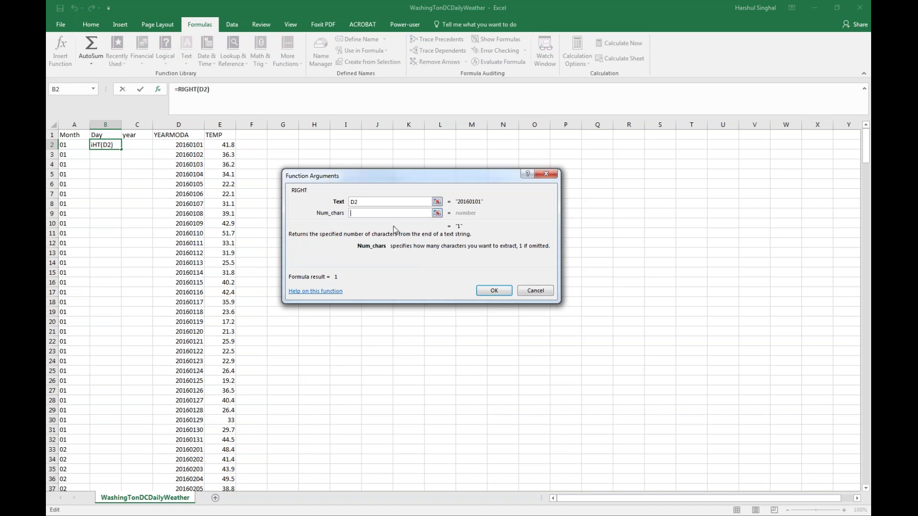
text(2)
click(494, 290)
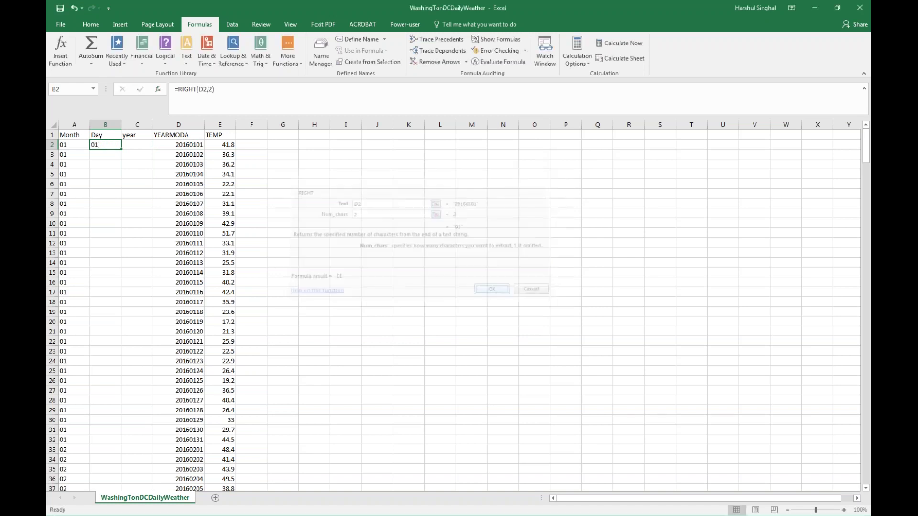
Step: Fill the day formula from B2 down to row 367, the last date row, and return to the sheet's first rows
drag(116, 147, 115, 431)
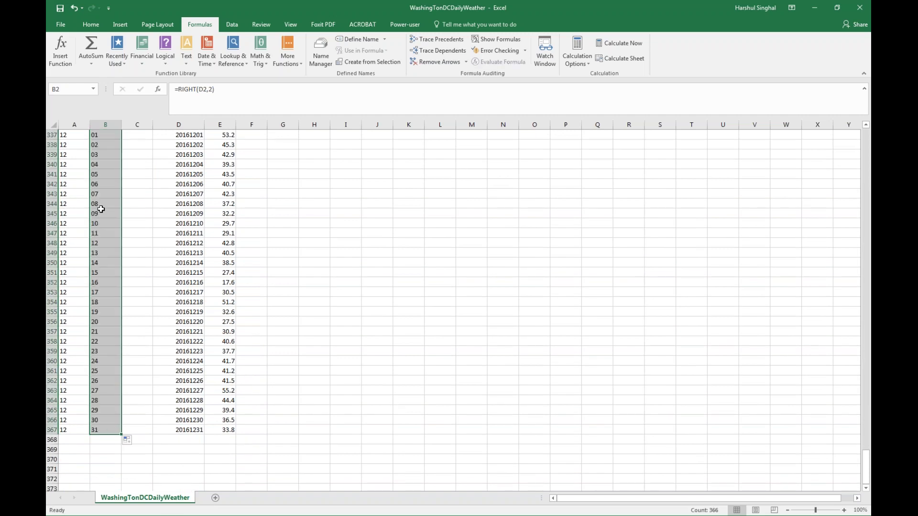
scroll(102, 207, up, 19)
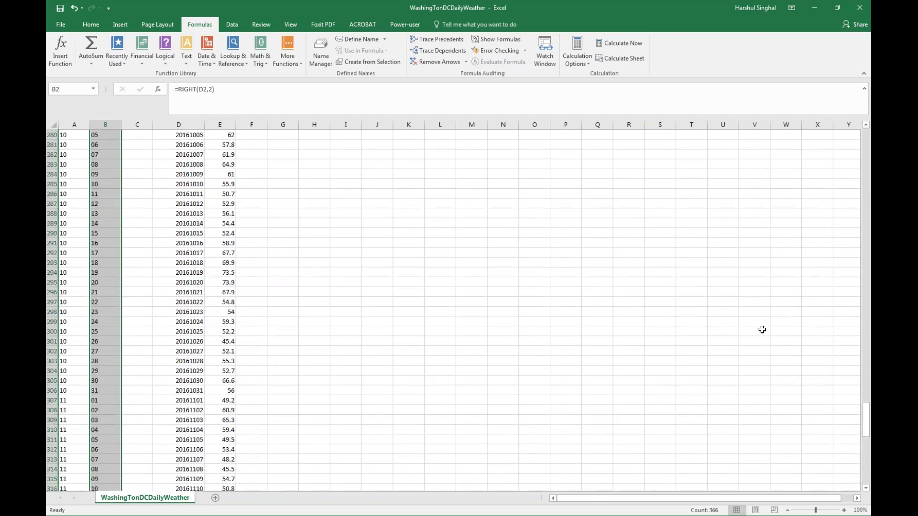
scroll(550, 408, up, 20)
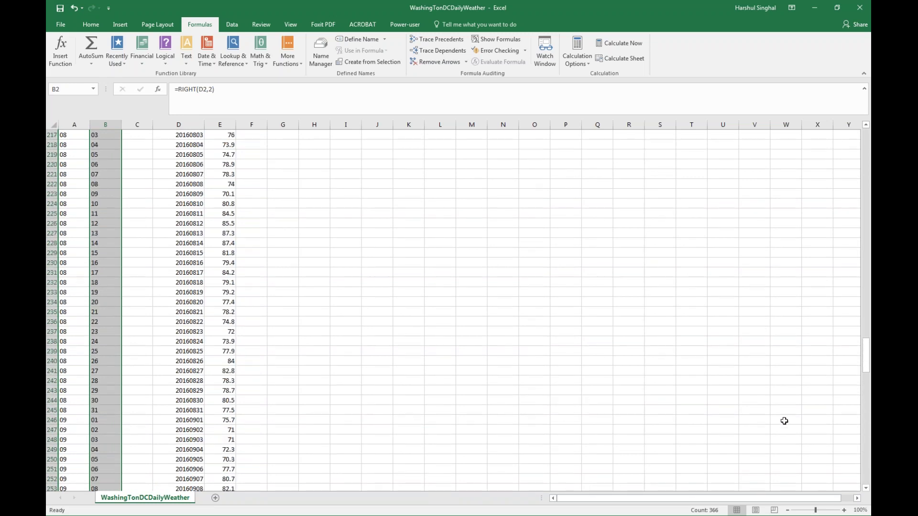
drag(866, 359, 862, 136)
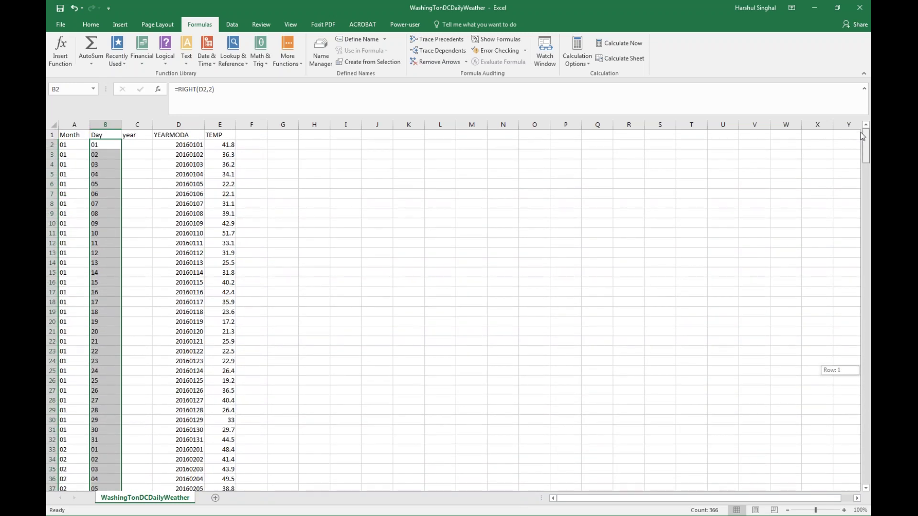
Step: Insert the LEFT function from the Text category into cell C2 under year
click(136, 145)
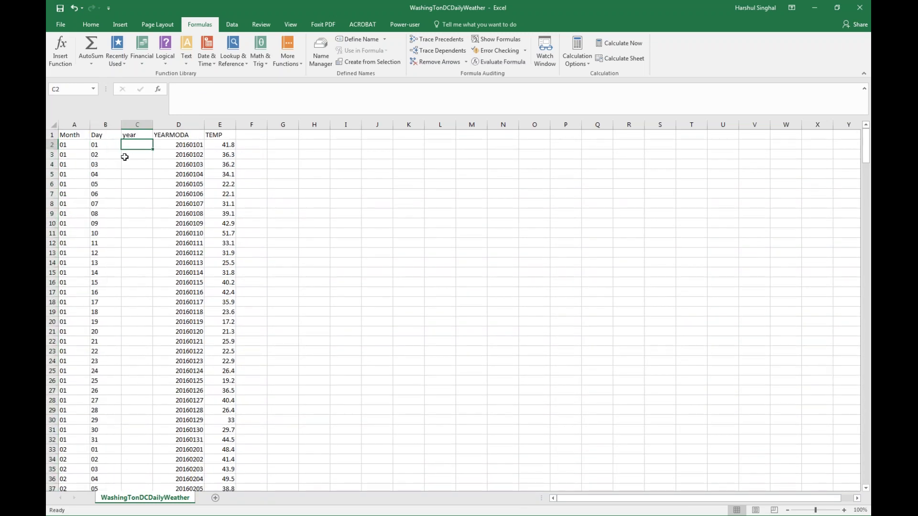
click(63, 54)
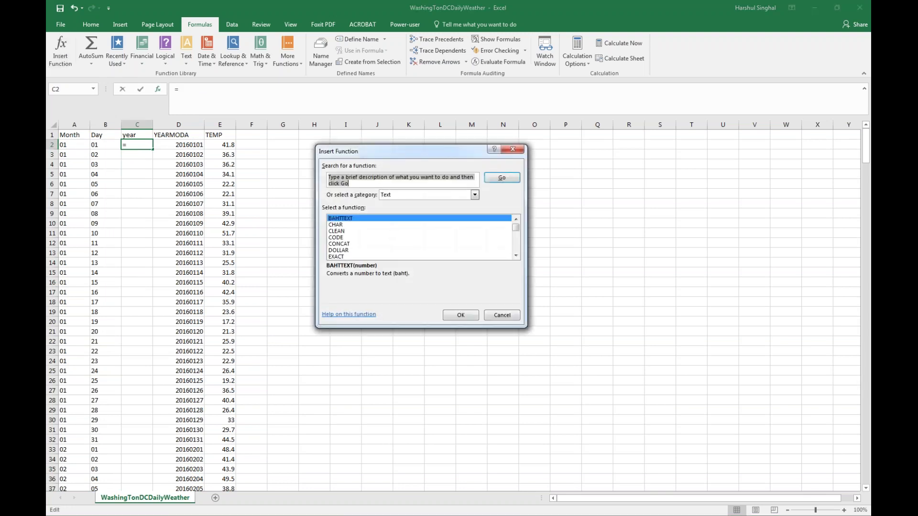
drag(516, 230, 518, 234)
click(334, 252)
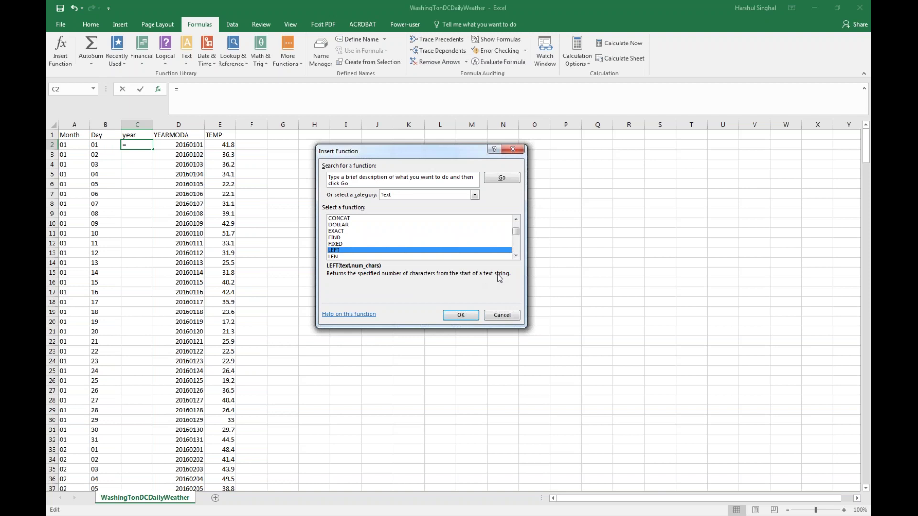
click(460, 315)
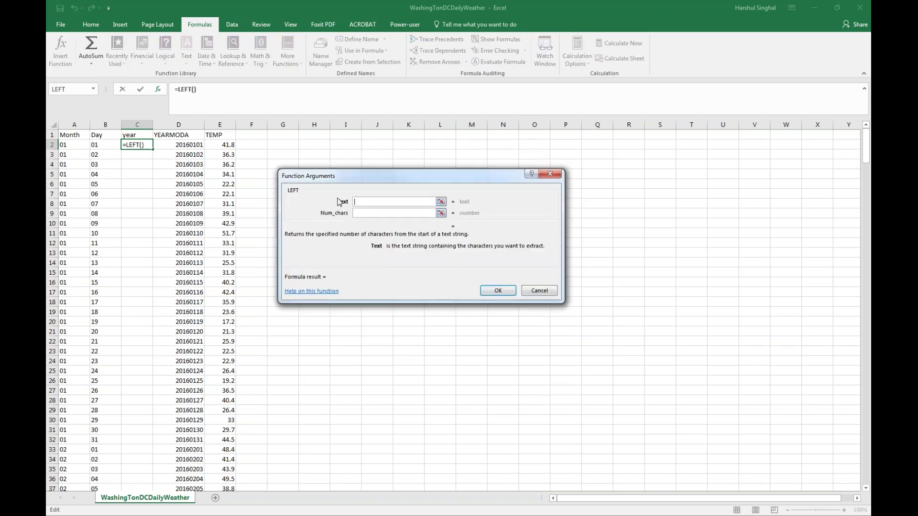
Step: Set the LEFT arguments to text D2 and 4 characters, and accept the formula
click(181, 147)
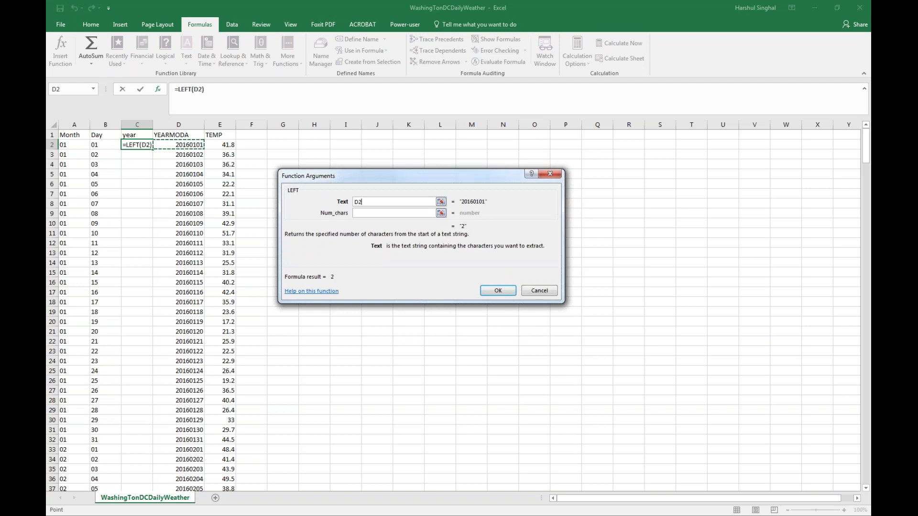
click(389, 214)
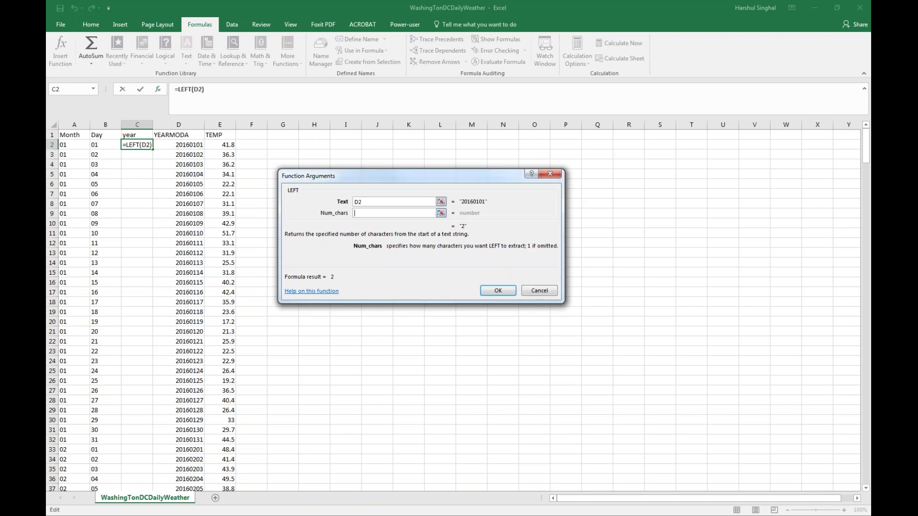
text(24)
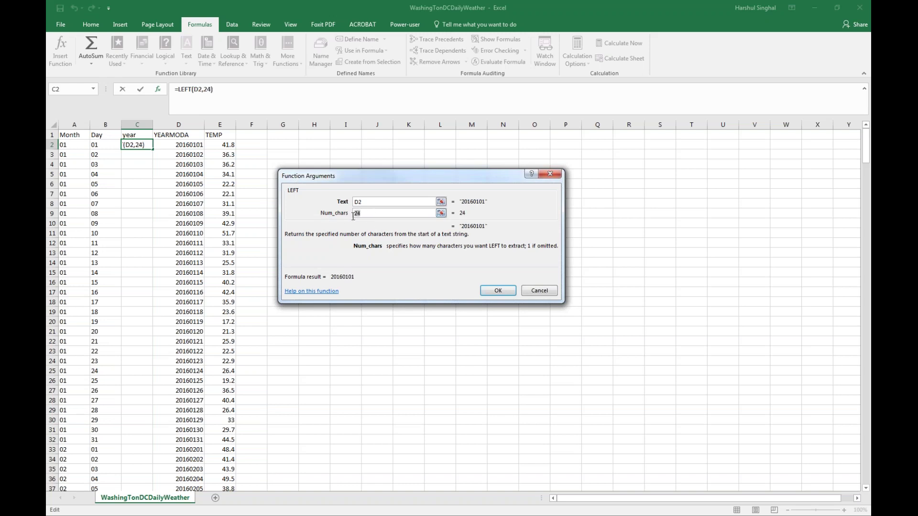
key(BackSpace)
click(486, 289)
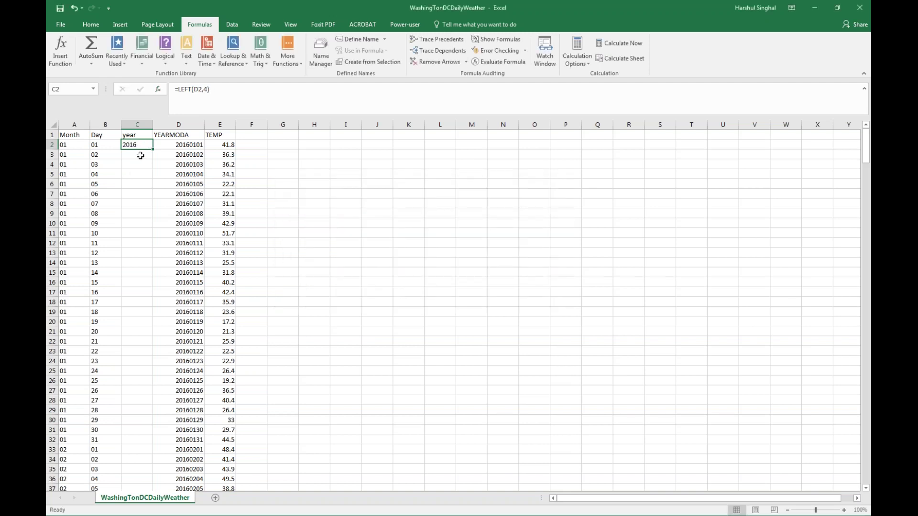
Step: Fill the year formula from C2 down to row 367, the last date row, and return to the sheet's first rows
drag(152, 149, 160, 471)
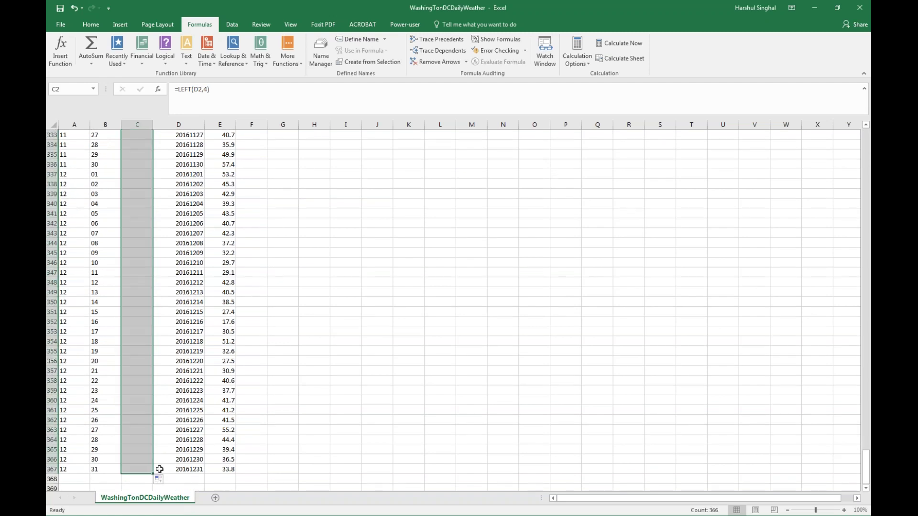
click(312, 419)
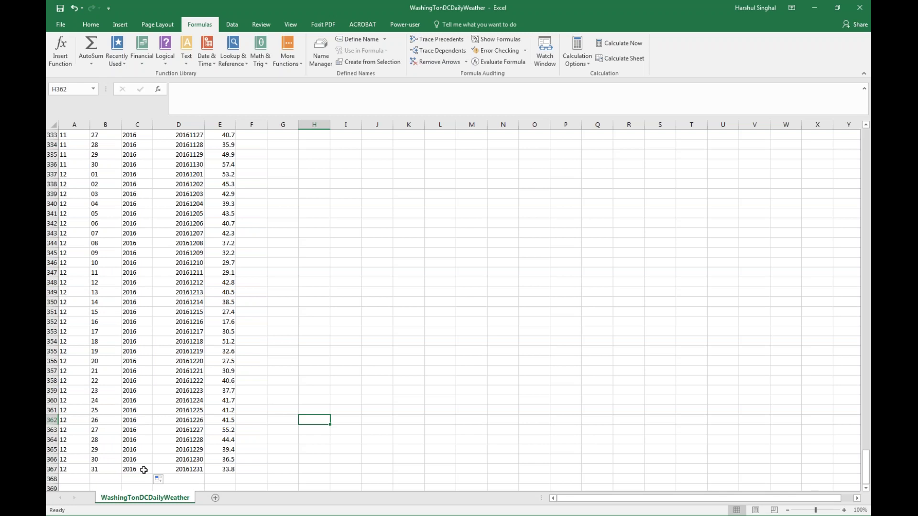
drag(147, 471, 64, 88)
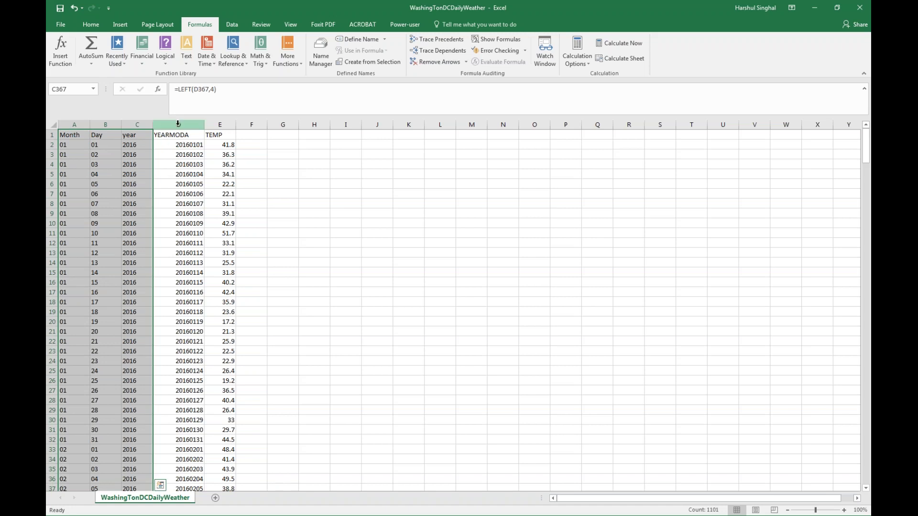
click(357, 211)
Step: Try to delete the YEARMODA column while the date formulas still refer to it, and undo the deletion
click(184, 135)
key(ctrl+shift+Down)
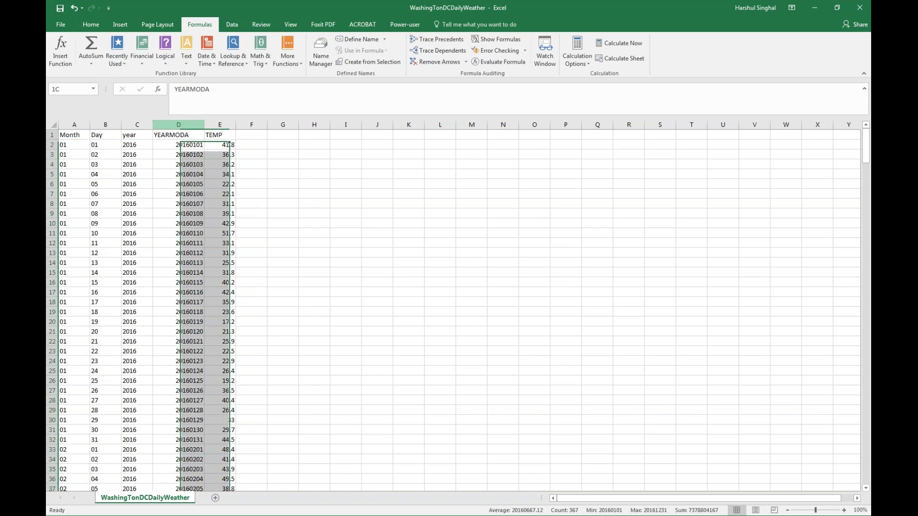
right_click(182, 131)
click(203, 207)
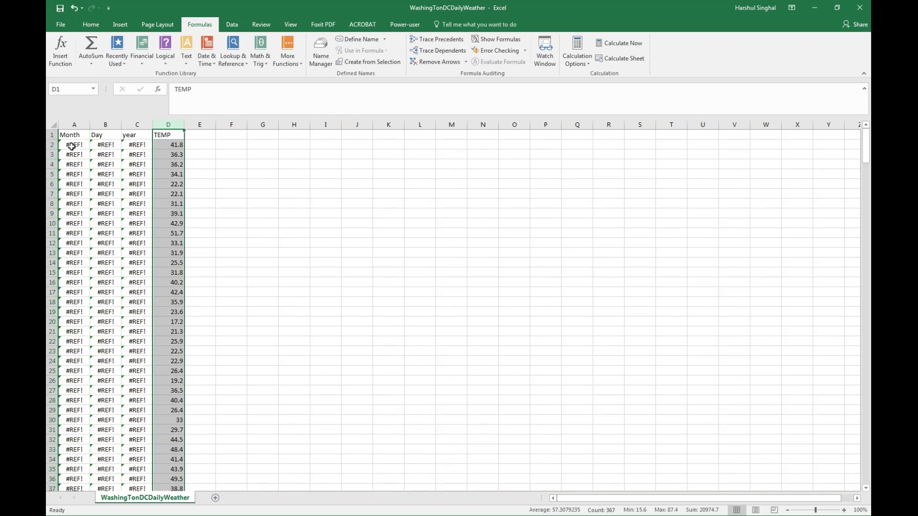
key(ctrl+z)
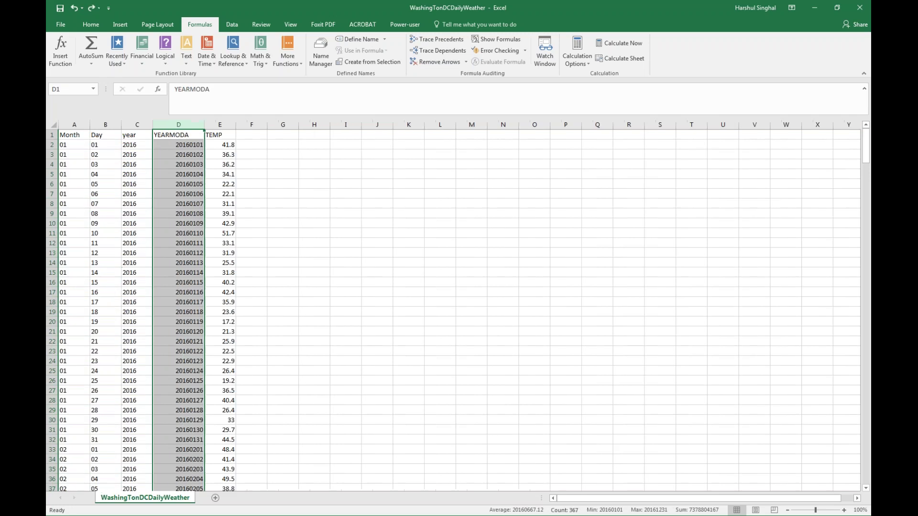
Step: Copy the Month, Day and year columns and paste them over themselves as values only
click(255, 233)
drag(72, 125, 134, 127)
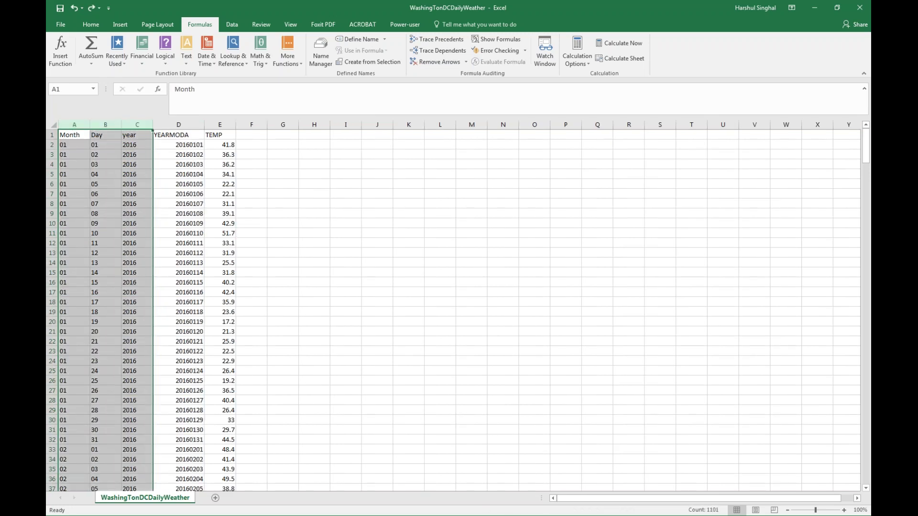
right_click(107, 127)
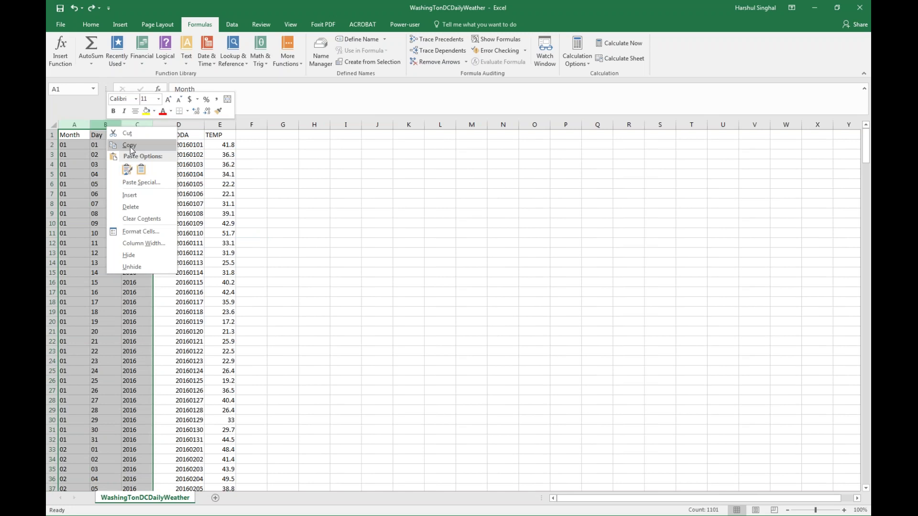
click(131, 146)
right_click(77, 125)
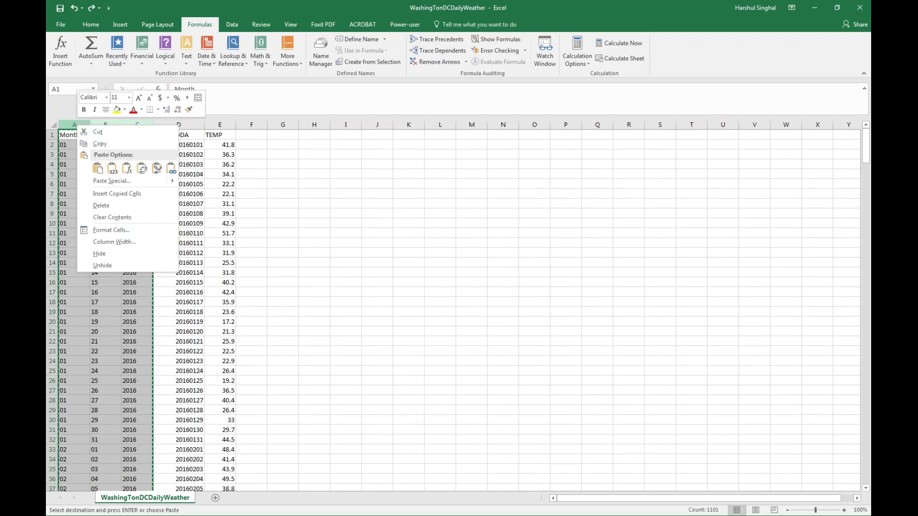
click(116, 172)
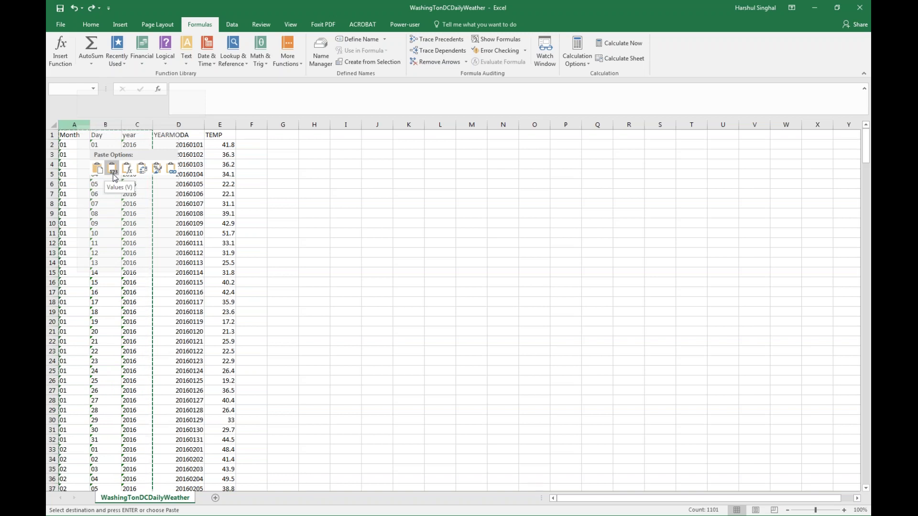
click(113, 173)
Step: Check the contents of several cells in the Month and year columns for plain values instead of formulas
click(147, 192)
click(132, 167)
click(76, 165)
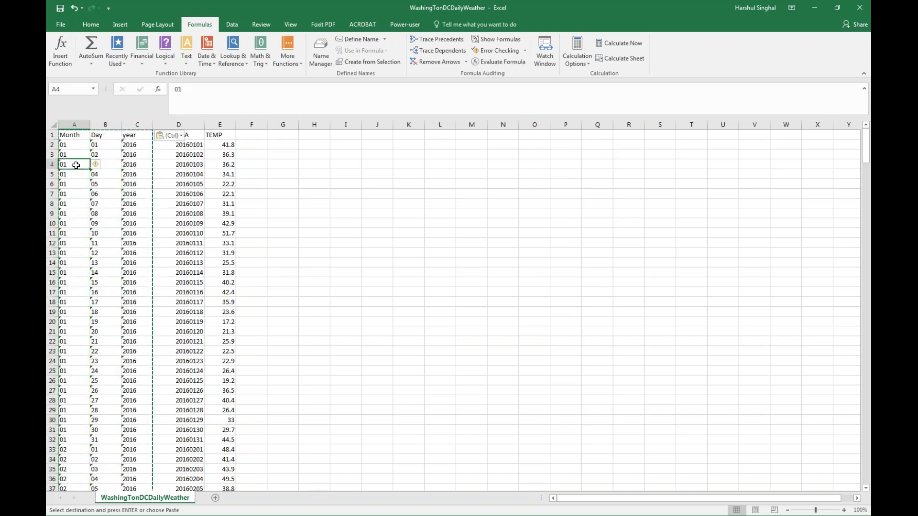
click(132, 166)
click(72, 146)
click(130, 152)
click(192, 164)
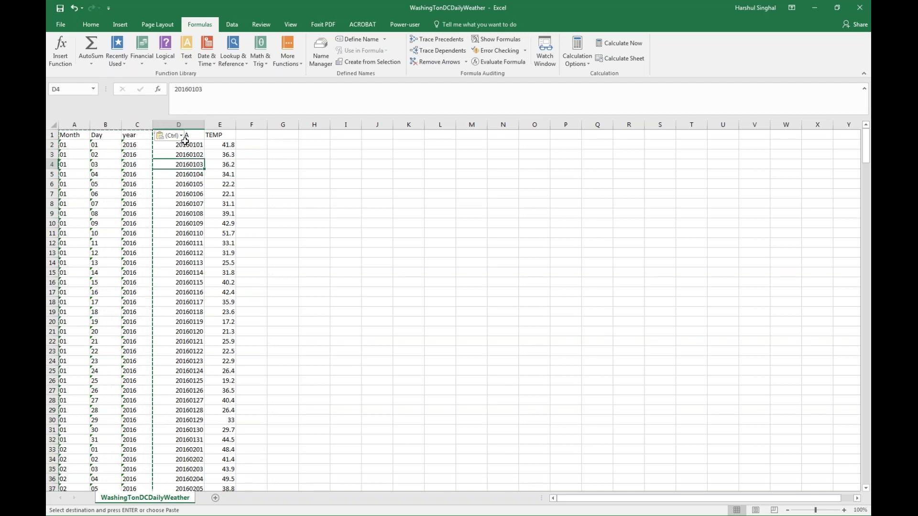
Step: Delete the entire YEARMODA column from the sheet
click(187, 122)
right_click(187, 125)
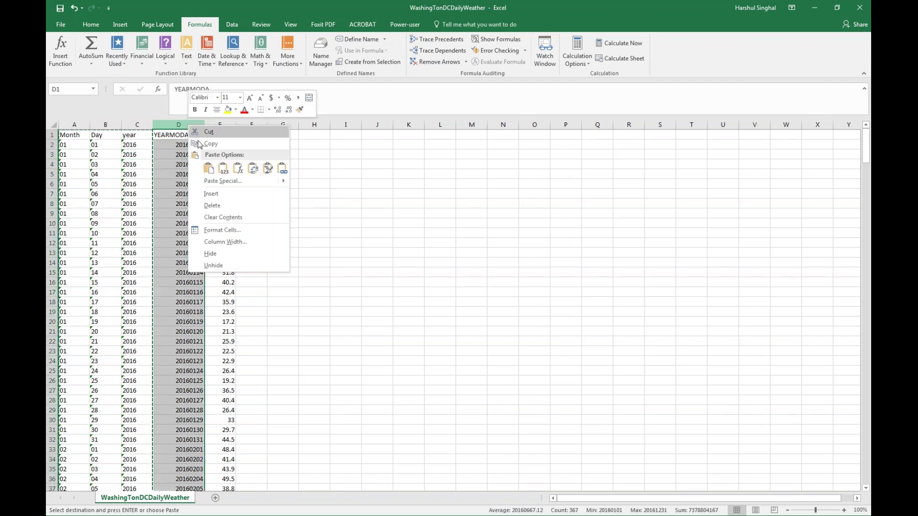
click(216, 207)
click(294, 194)
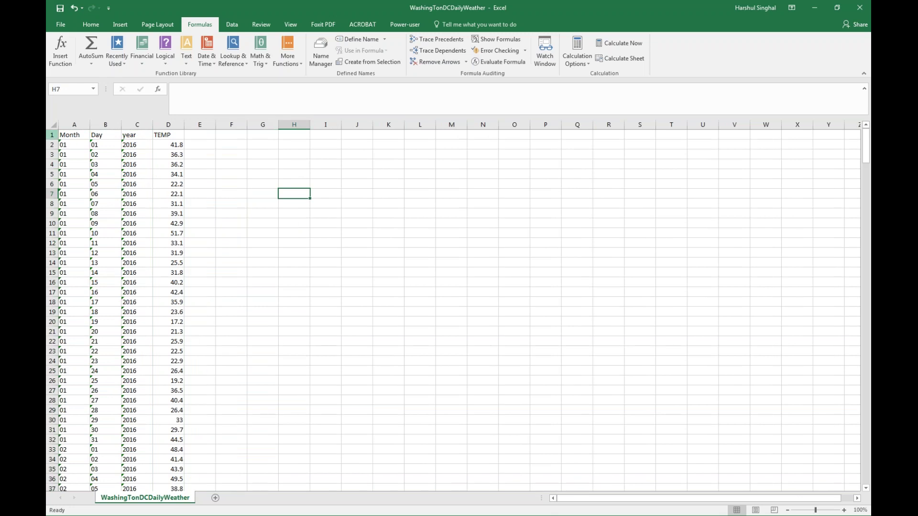
Step: Delete the header row with the Month, Day, year and TEMP titles so that only data rows remain
click(53, 135)
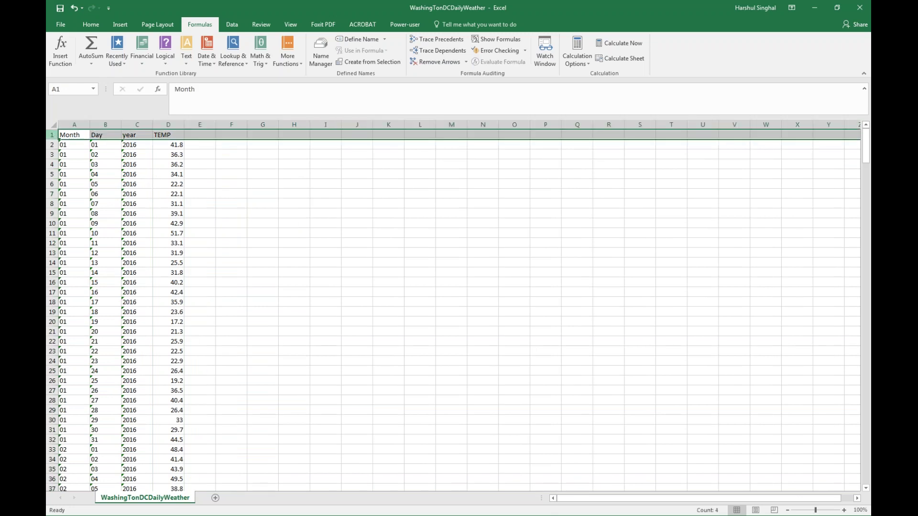
click(74, 135)
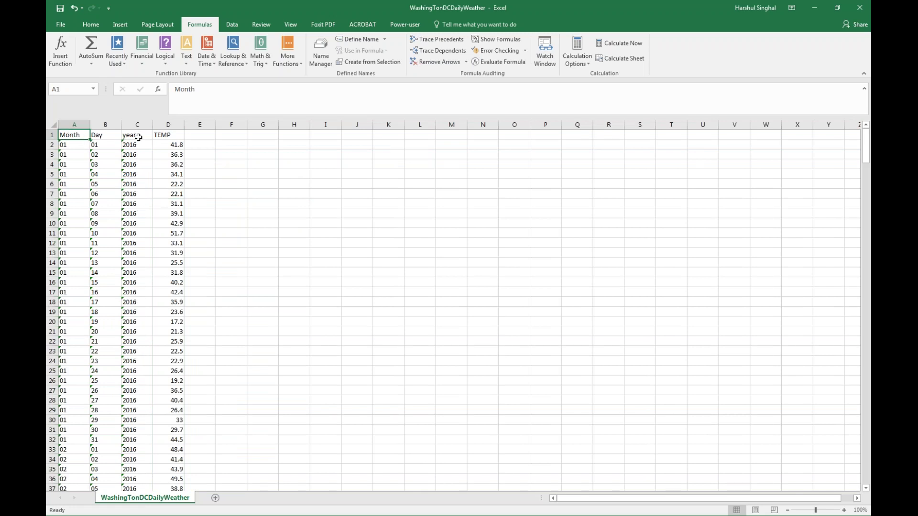
click(52, 135)
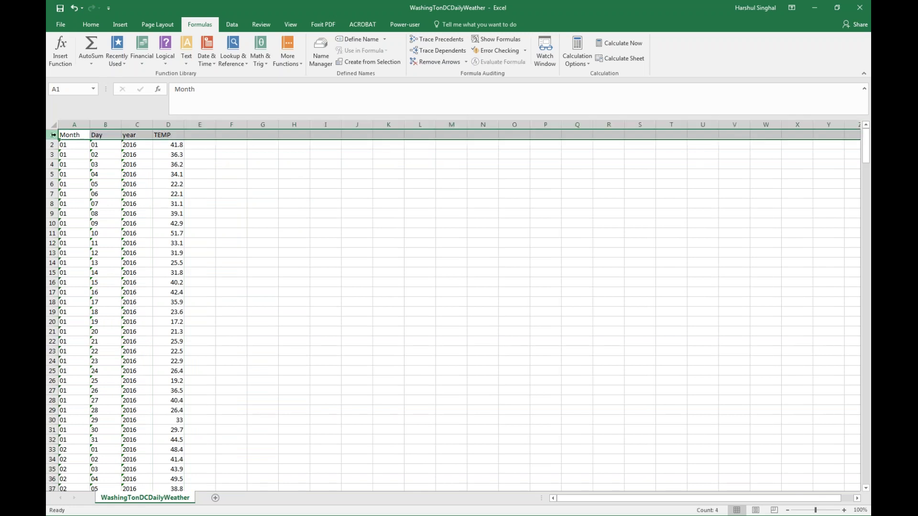
click(137, 174)
click(54, 135)
right_click(53, 135)
click(72, 217)
click(276, 231)
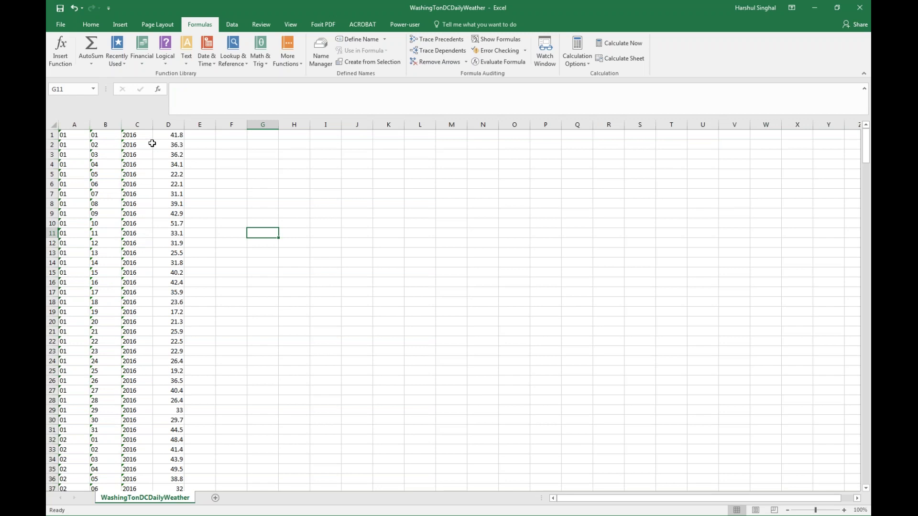
click(176, 136)
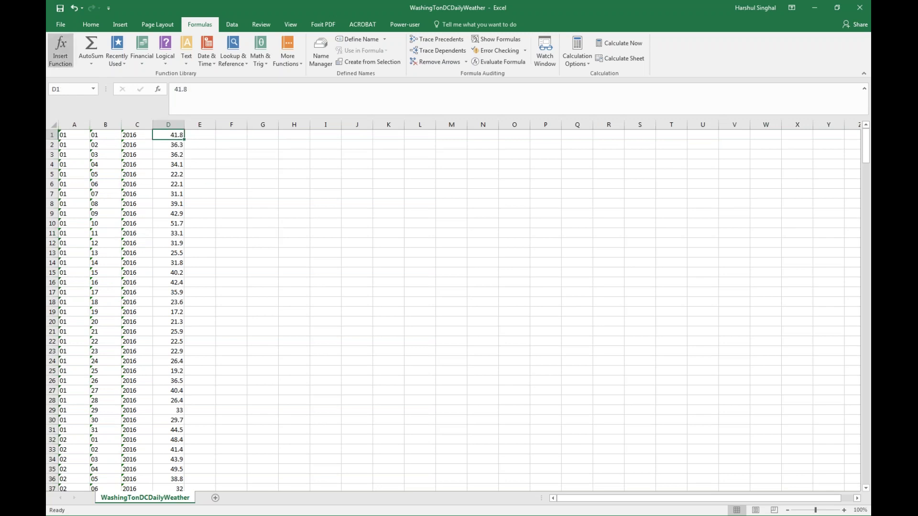
click(232, 272)
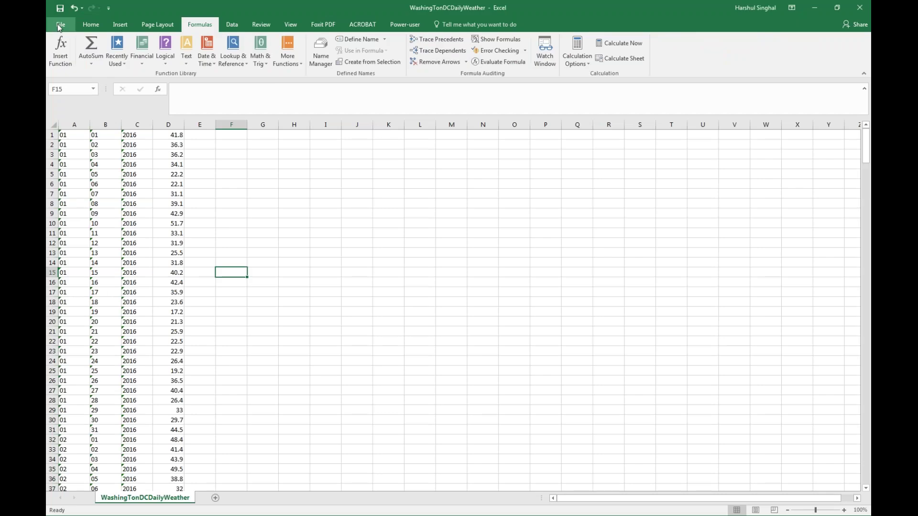
Step: Save the sheet to the Desktop as WashingTonDCDailyWeatherProcessed in Formatted Text (Space delimited) format, keeping that format
click(59, 23)
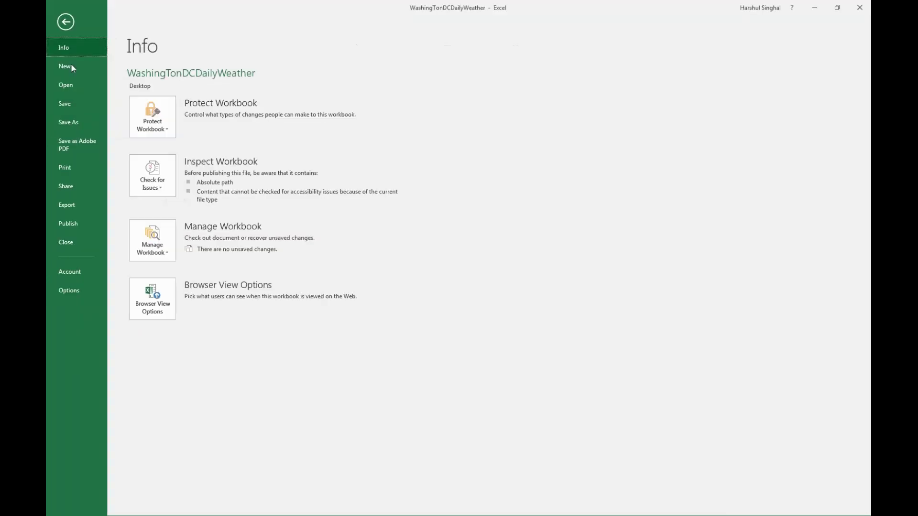
click(76, 127)
click(154, 158)
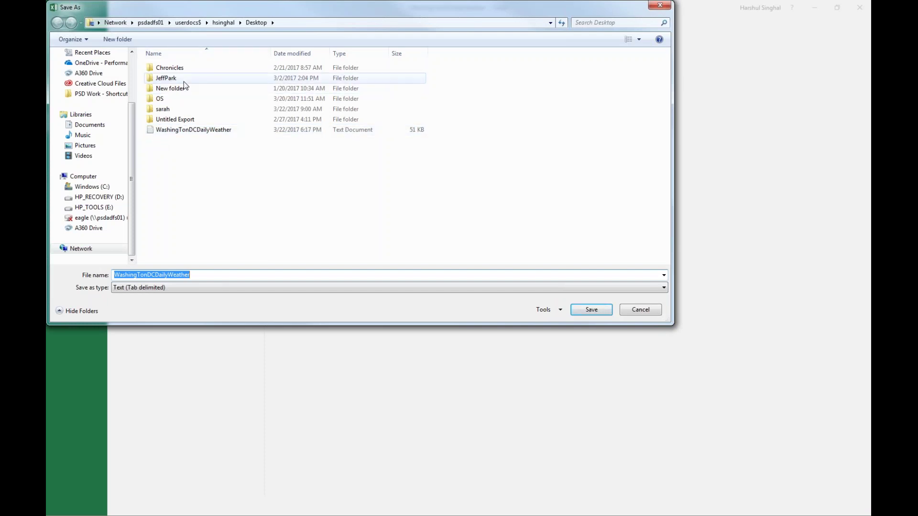
click(205, 275)
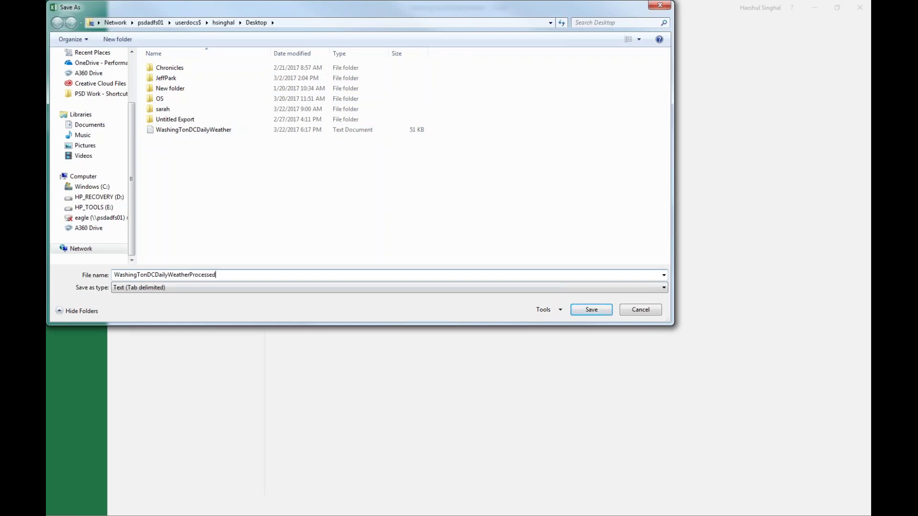
click(239, 290)
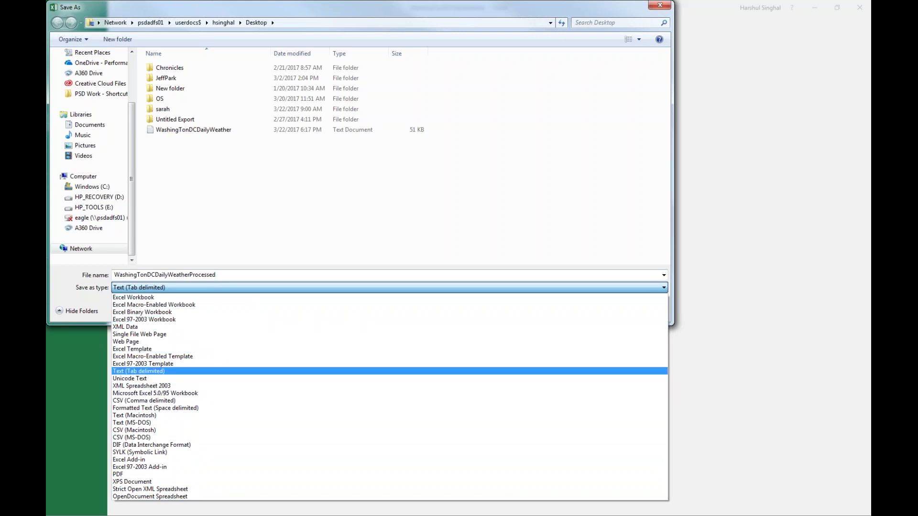
key(alt+Tab)
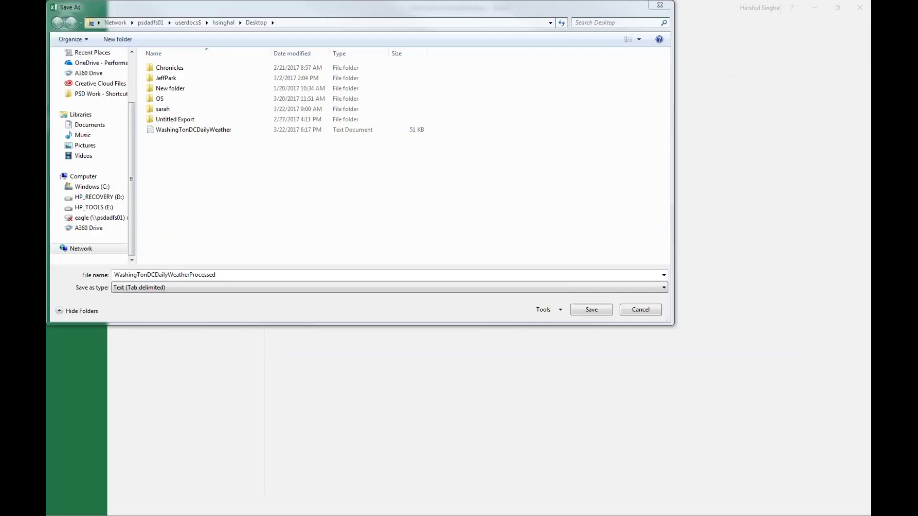
click(265, 289)
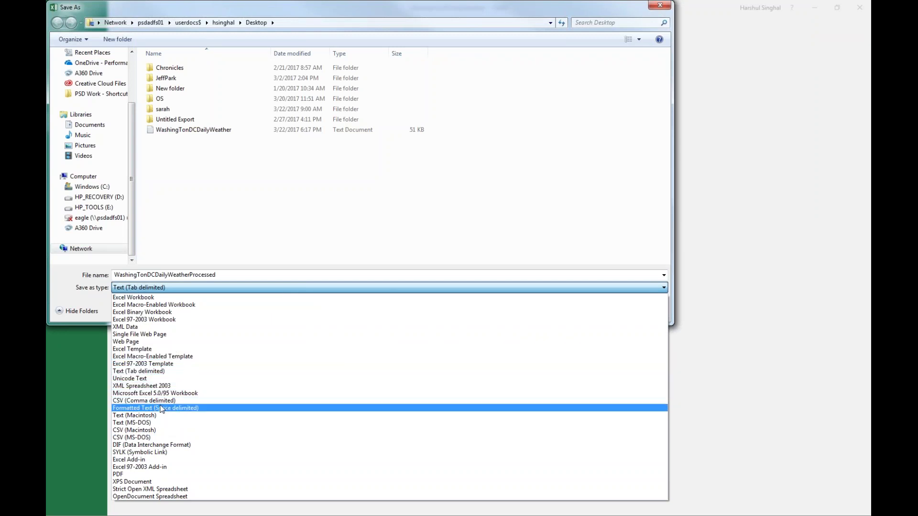
click(189, 409)
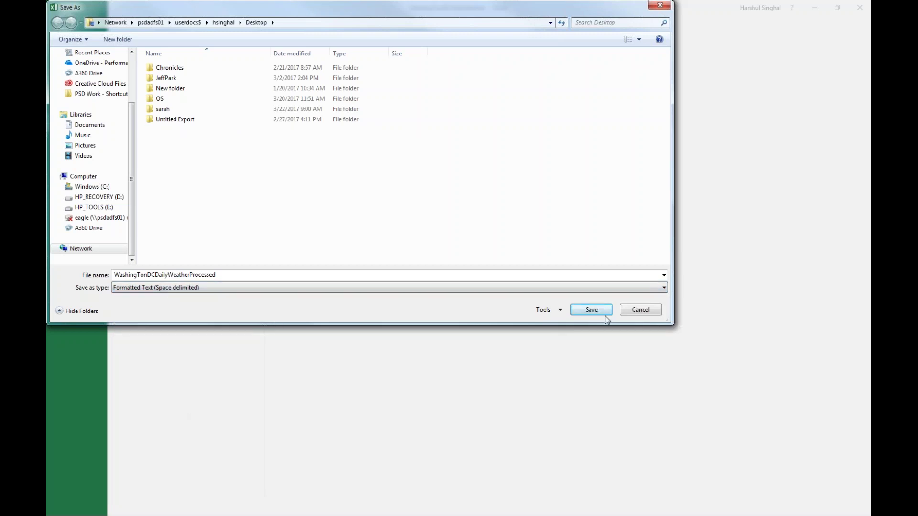
click(591, 310)
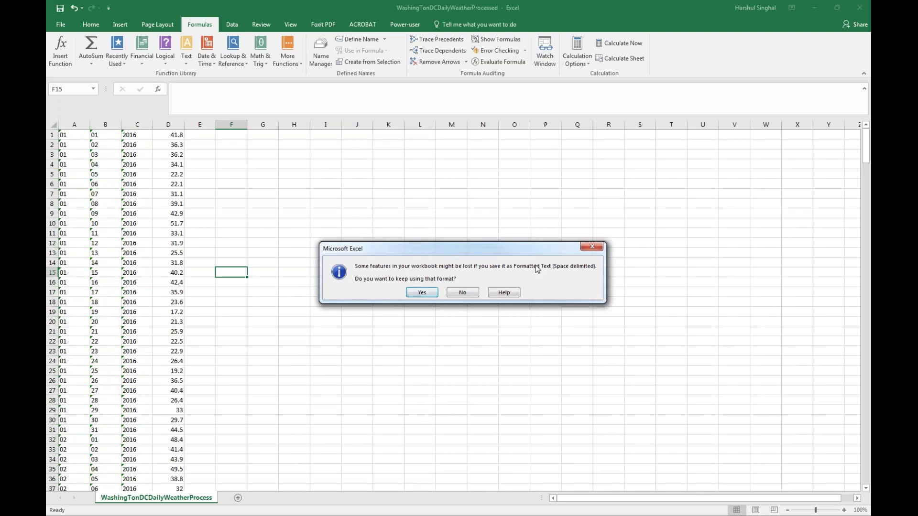
click(422, 293)
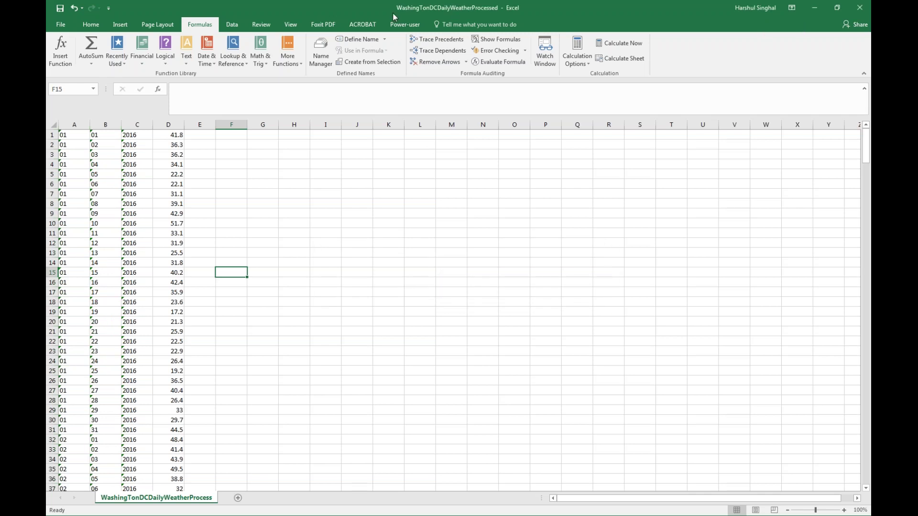
Step: Close both open workbooks and change the extension of the WashingTonDCDailyWeatherProcessed file on the desktop to .txt
click(860, 7)
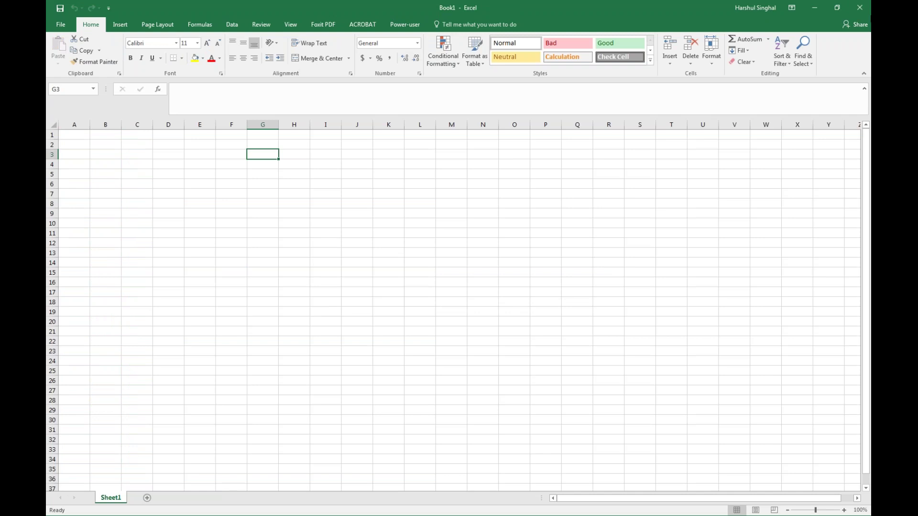
click(859, 8)
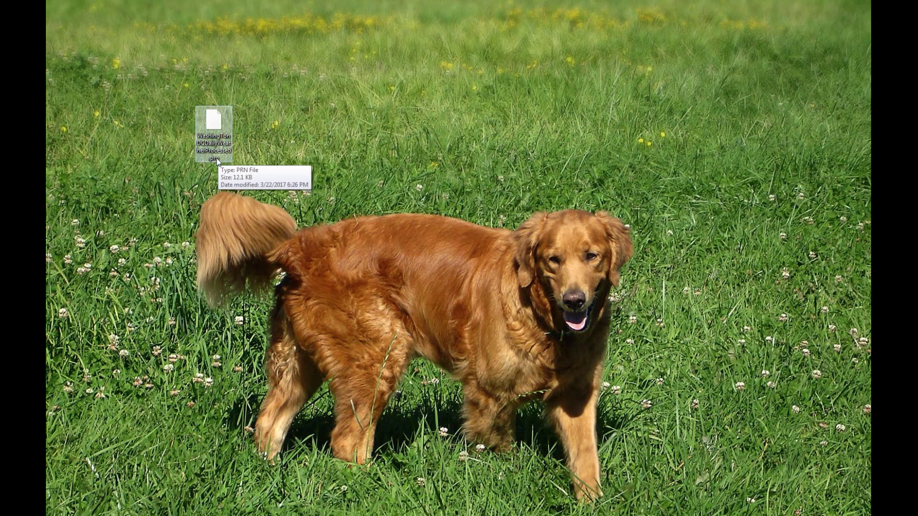
right_click(219, 143)
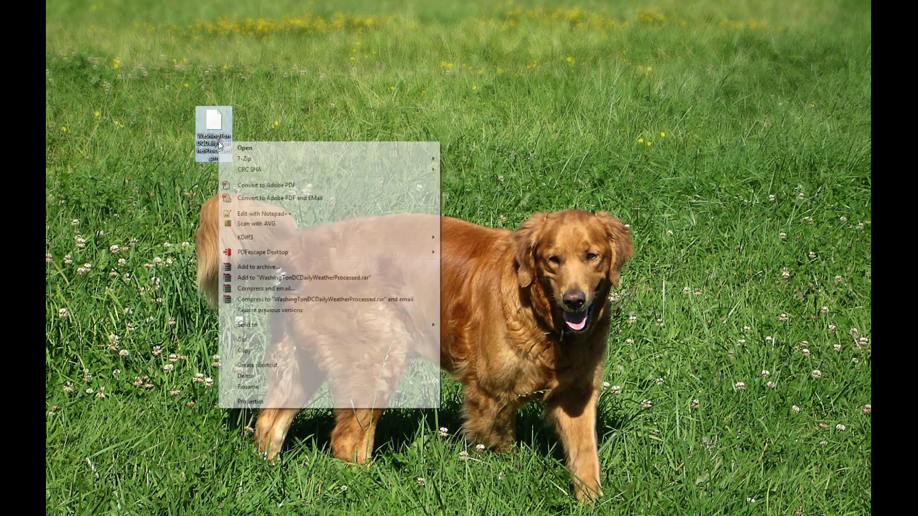
click(260, 392)
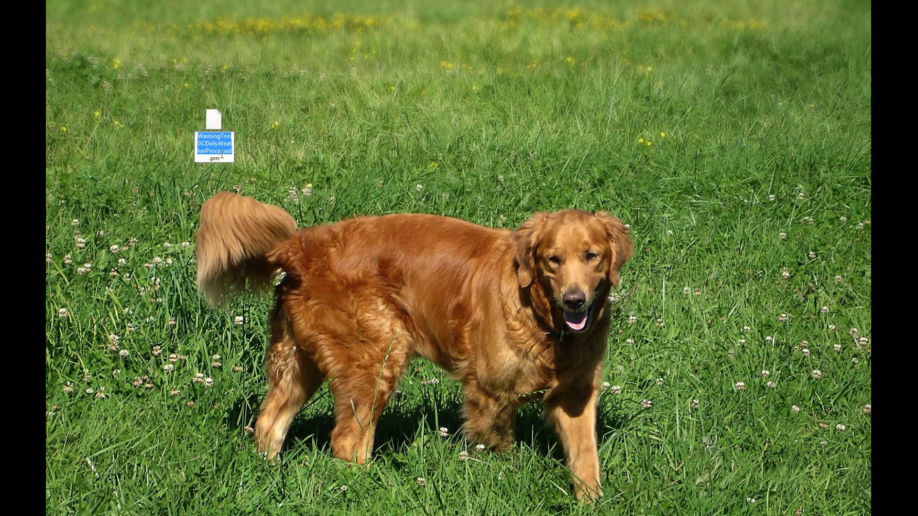
drag(221, 158, 211, 159)
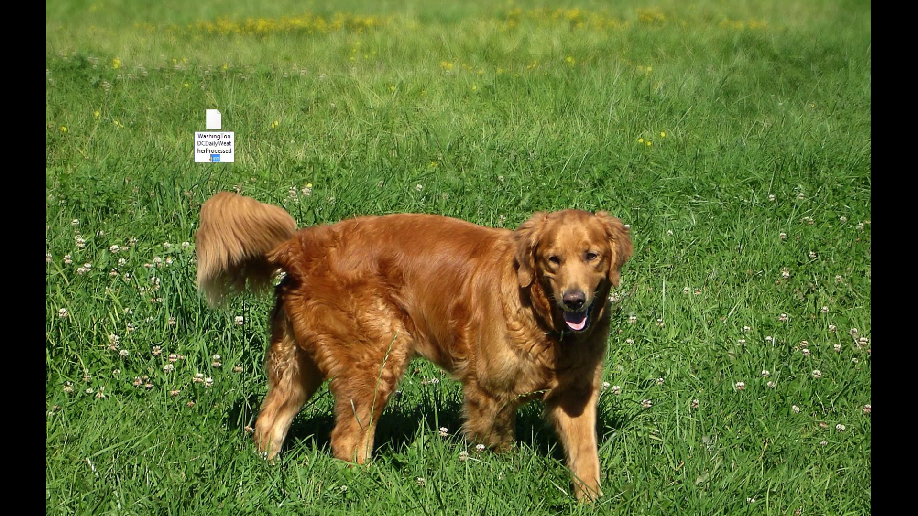
text(txt)
click(739, 179)
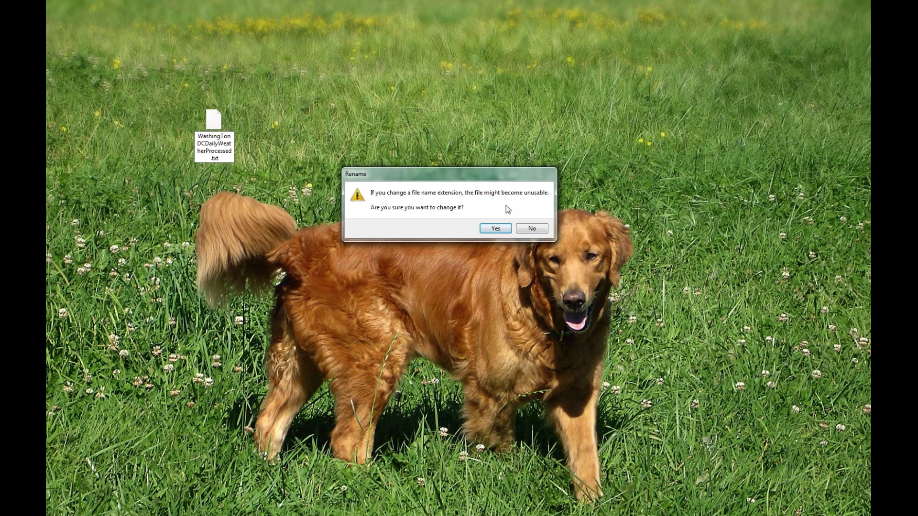
click(496, 229)
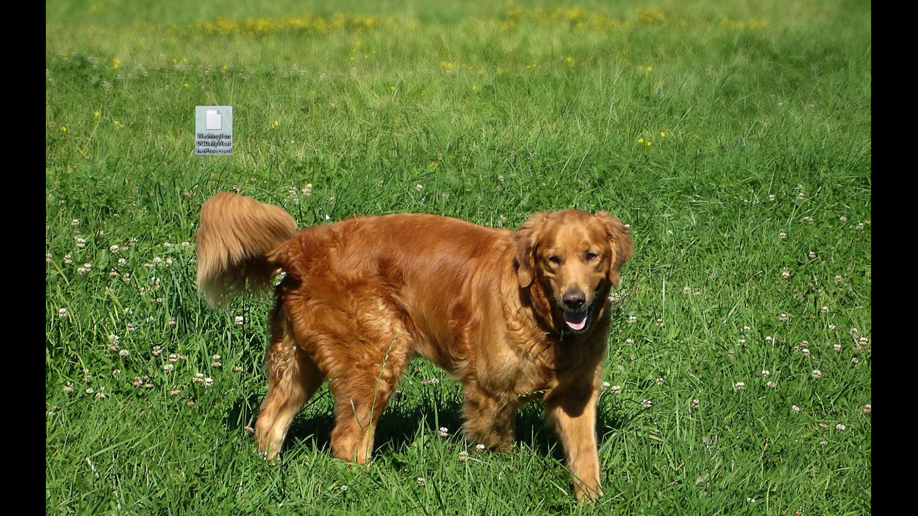
Step: Open the WashingTonDCDailyWeatherProcessed text file in Notepad++, check its month, day, year and temperature columns, and close it
right_click(217, 127)
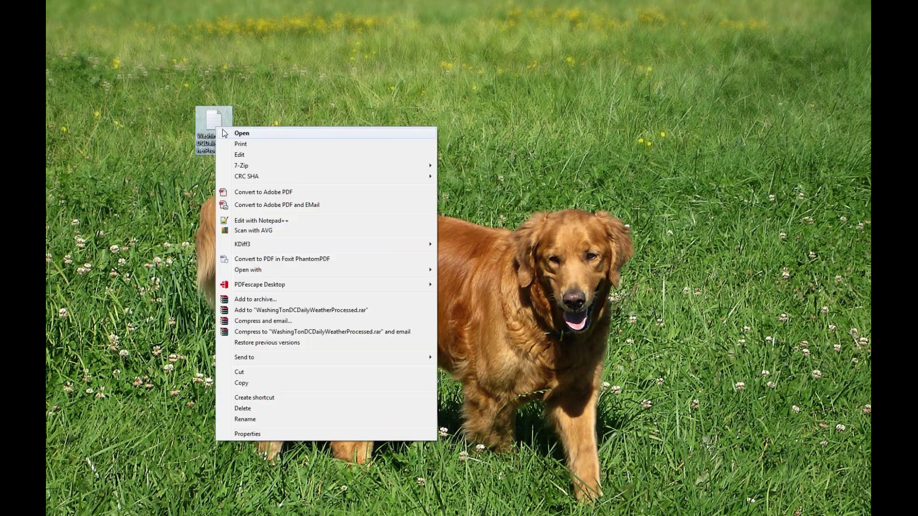
click(281, 222)
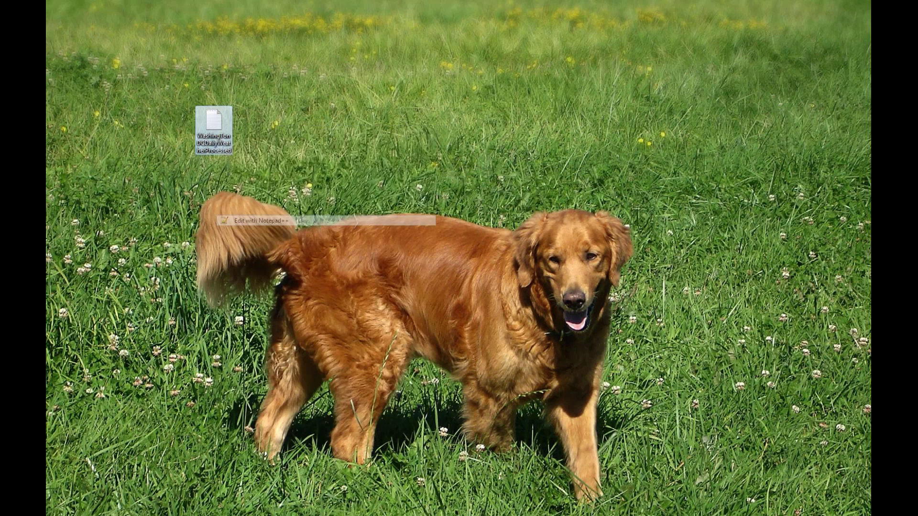
double_click(417, 53)
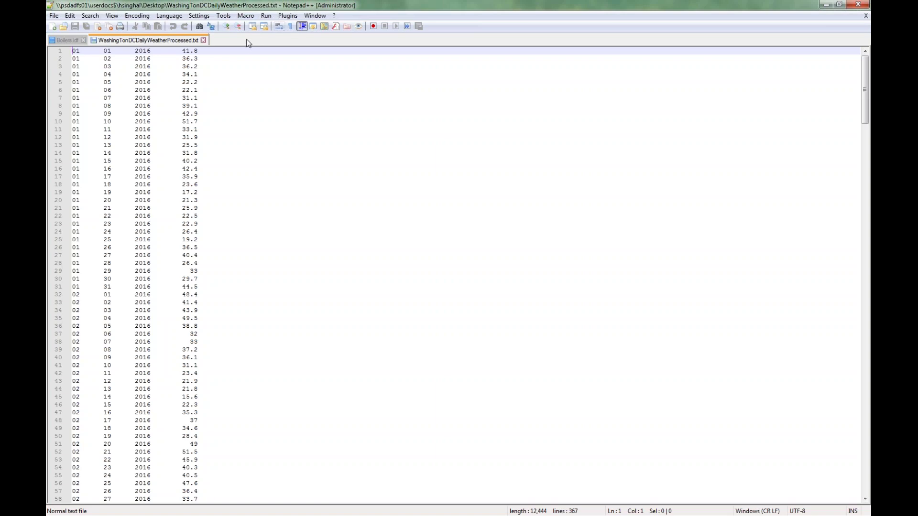
click(863, 6)
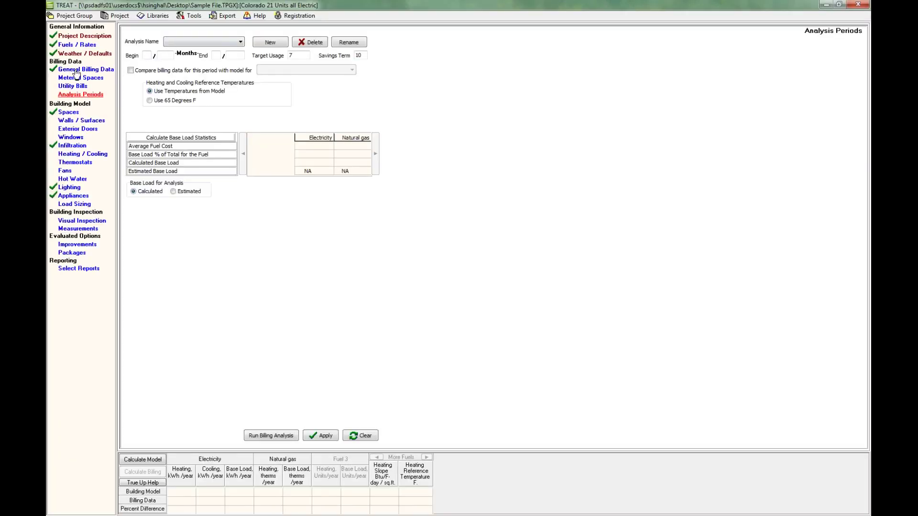
Step: In TREAT, open the Daily Weather Data Library from the Weather / Defaults page and start a daily weather data import
click(77, 71)
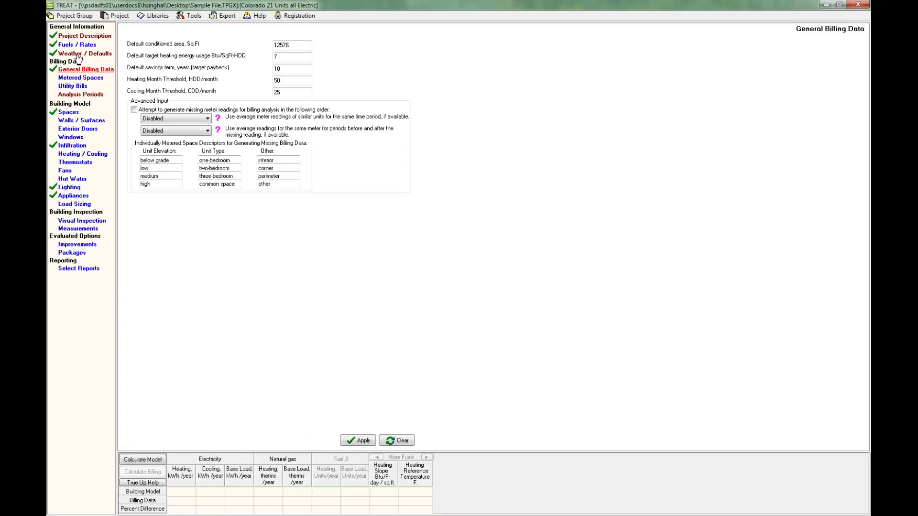
click(79, 55)
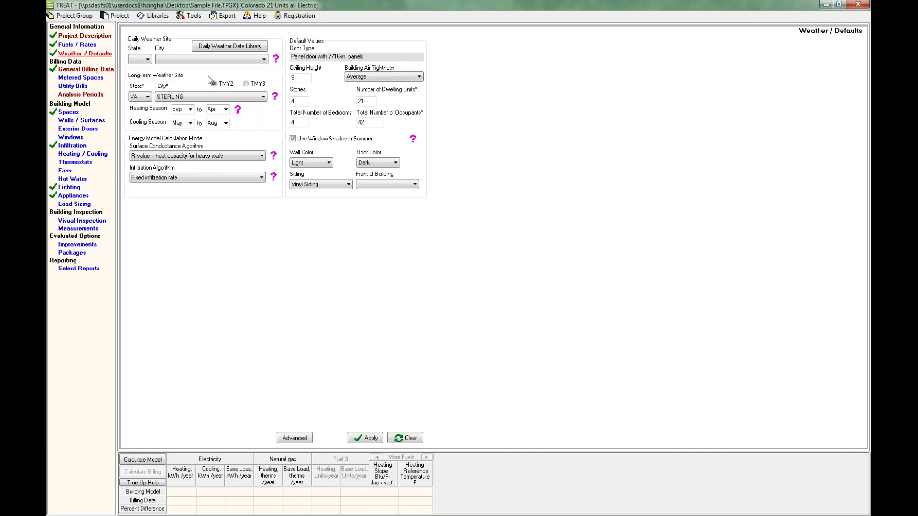
click(214, 49)
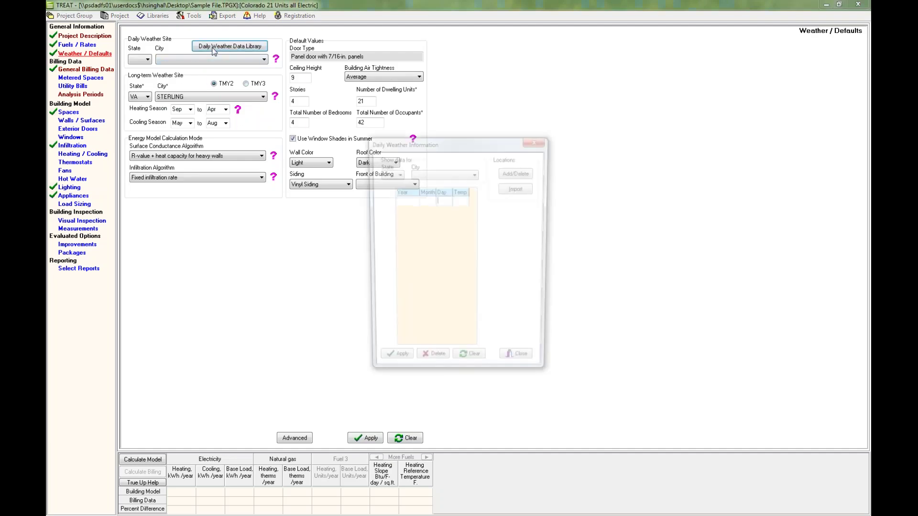
click(518, 188)
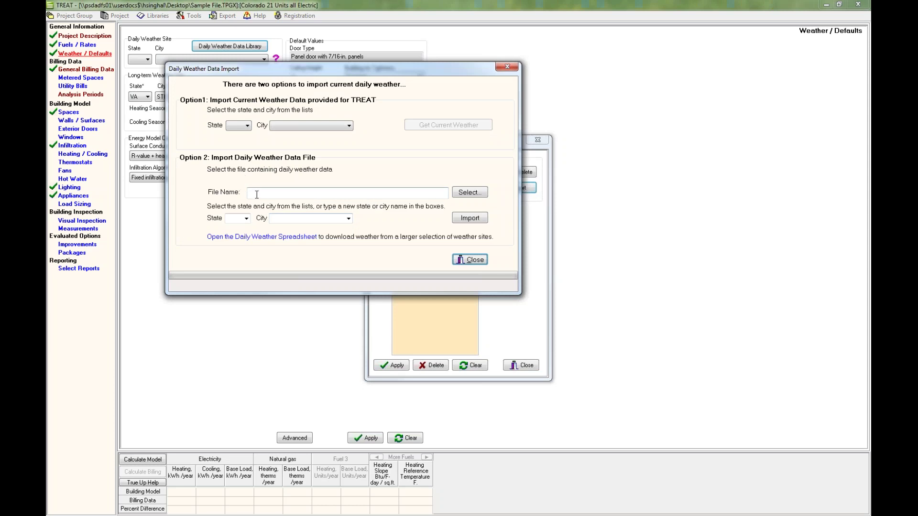
Step: Choose the WashingTonDCDailyWeatherProcessed text file on the Desktop as the daily weather data file to import
click(469, 193)
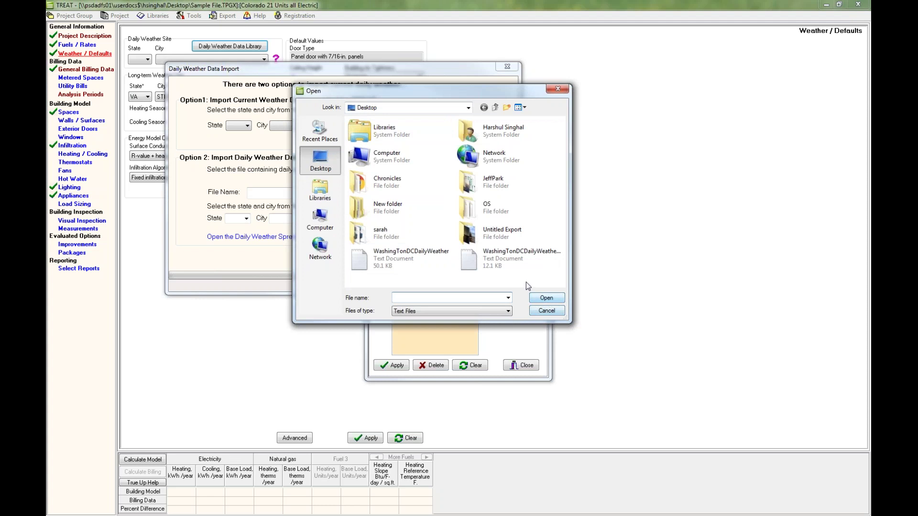
click(509, 268)
drag(571, 323, 838, 380)
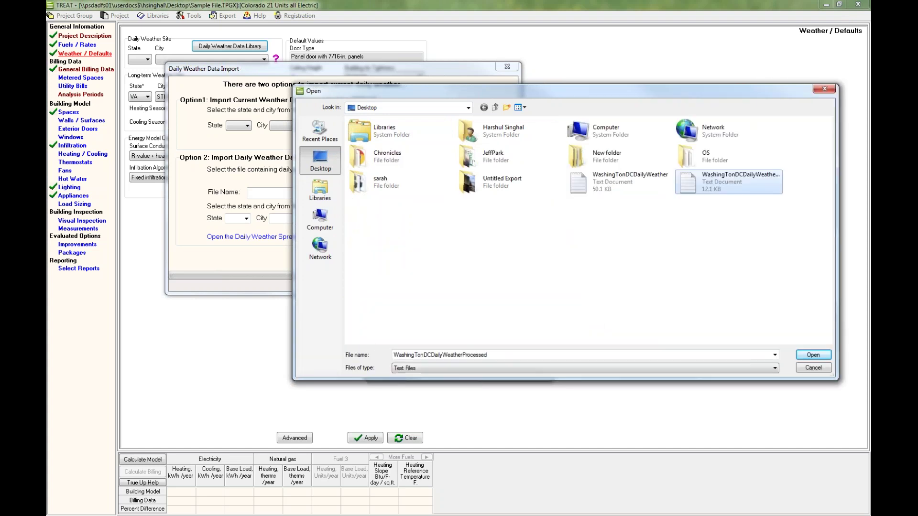
double_click(738, 181)
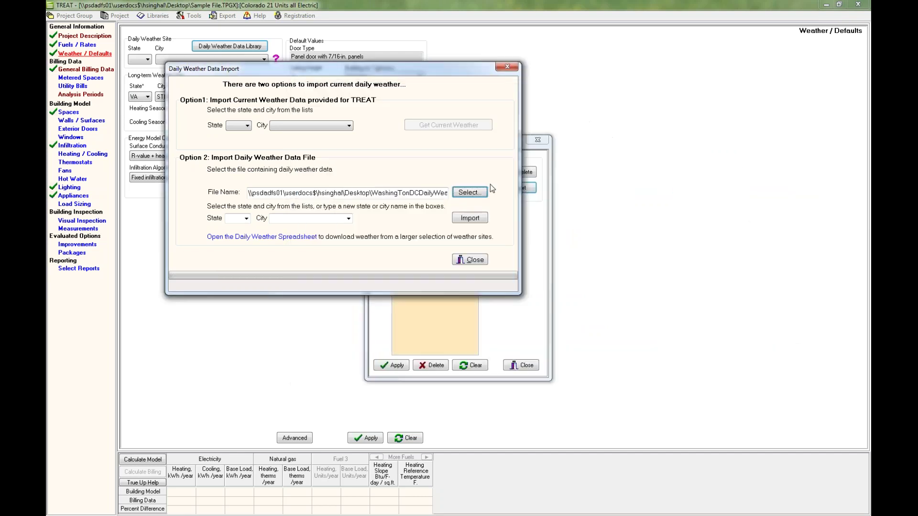
Step: Import the selected weather file with state DC and city Washington DC, accepting the file name mismatch, and close the import dialog
click(232, 219)
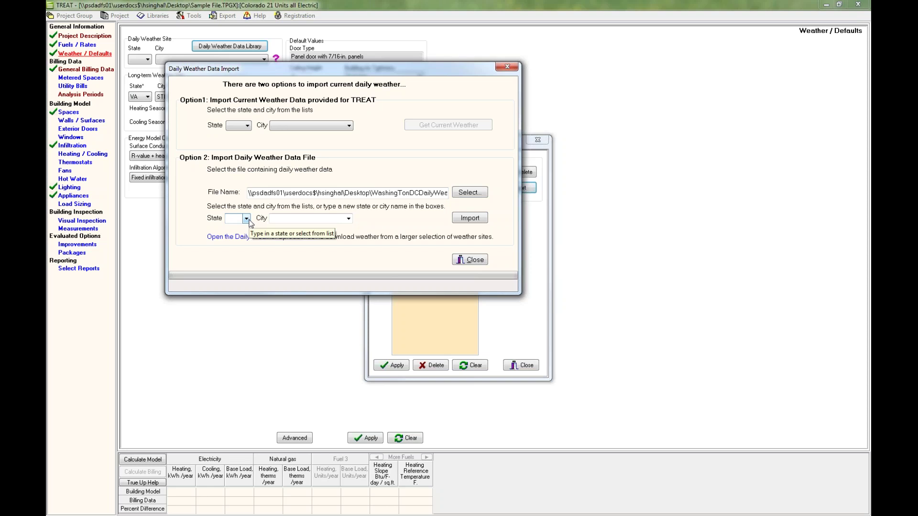
text(DC)
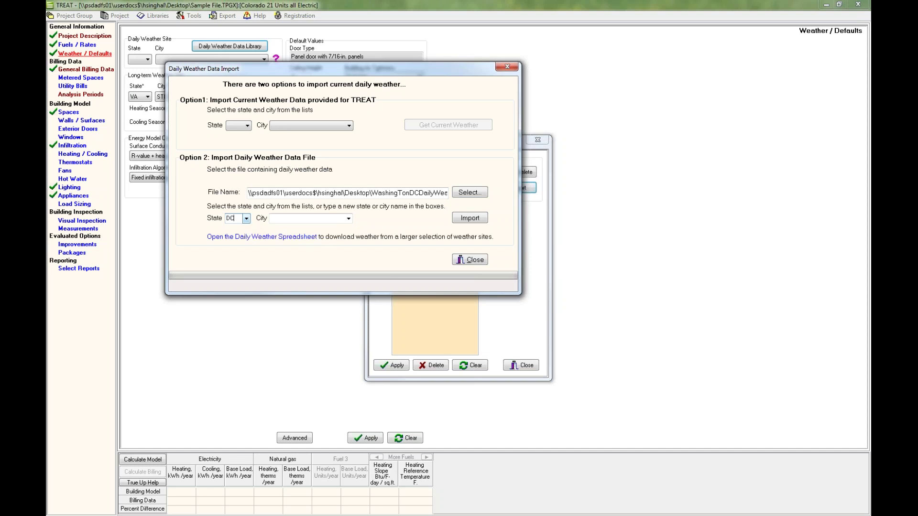
text(Washingto)
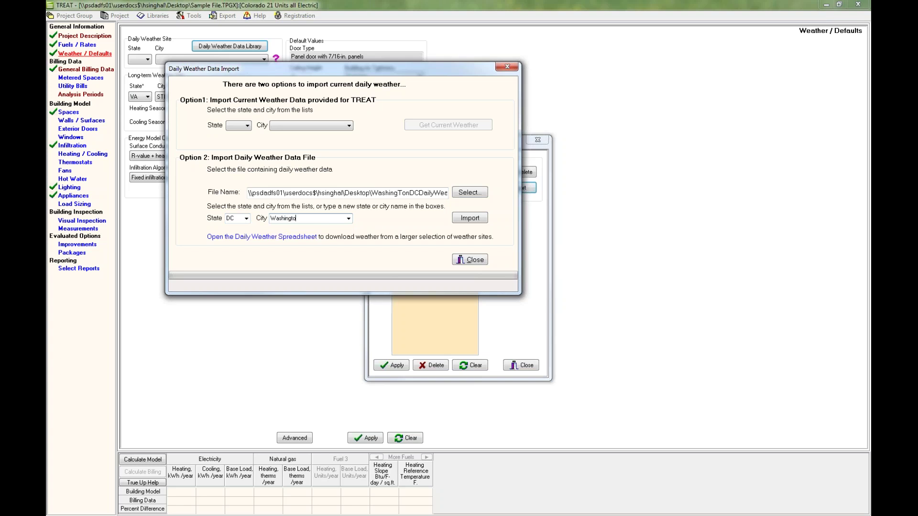
text(n DC)
click(467, 218)
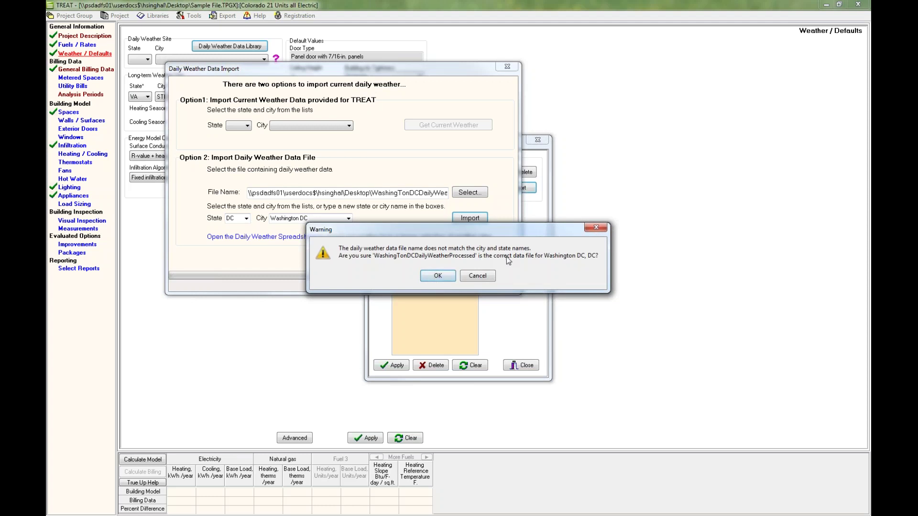
click(441, 280)
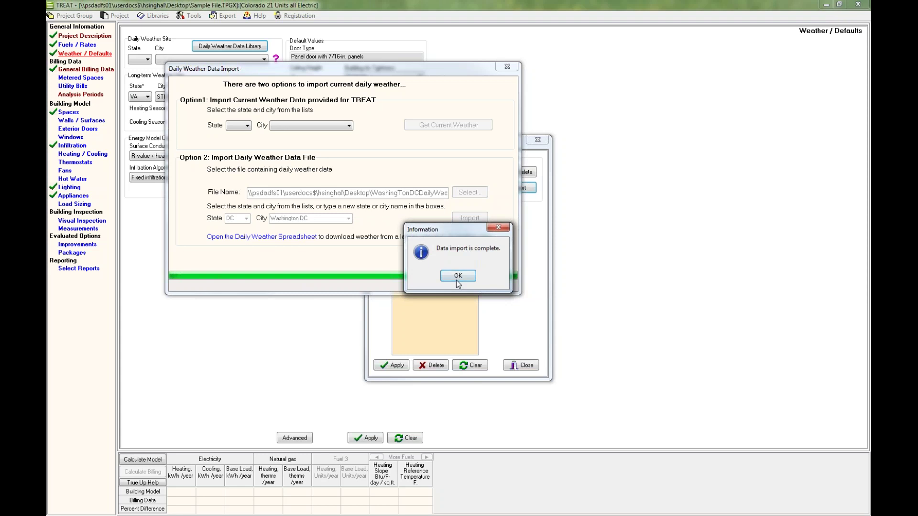
click(457, 277)
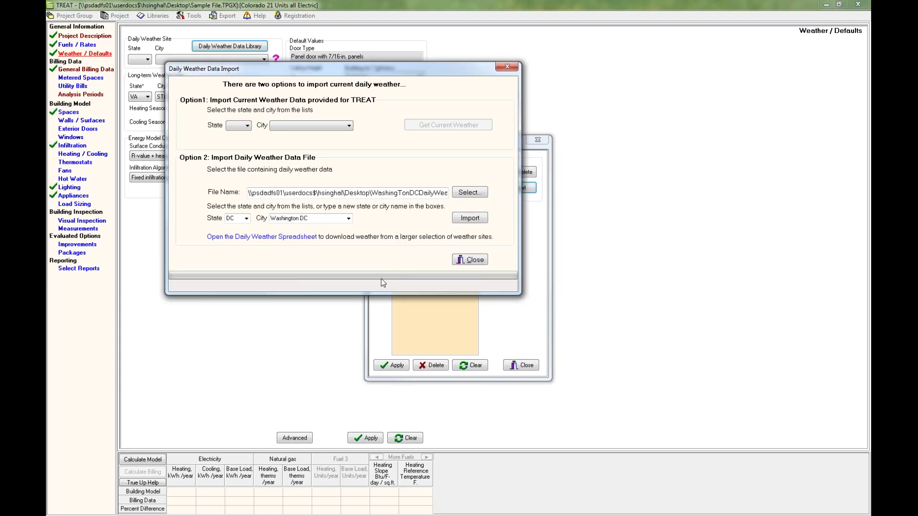
click(475, 260)
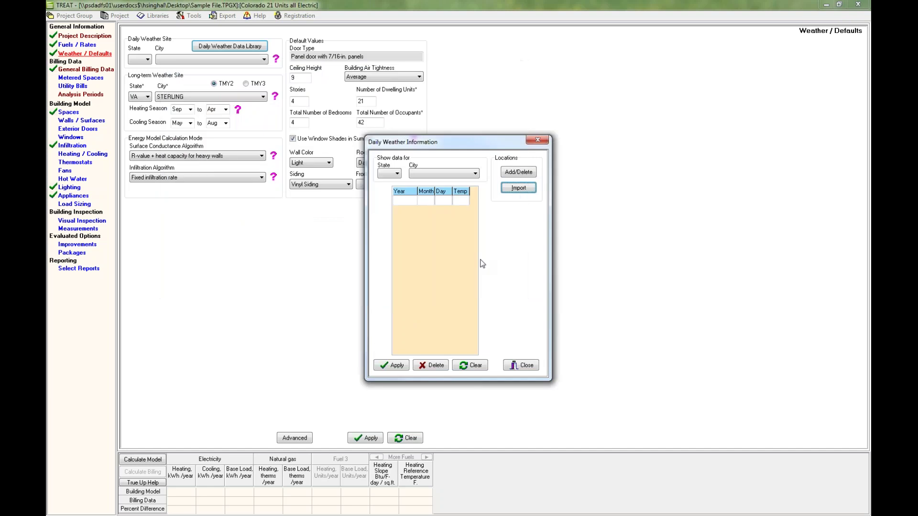
Step: Display the daily weather records for DC, WASHINGTON DC in the library, check them down to the earliest date, and close the library
drag(432, 144, 376, 126)
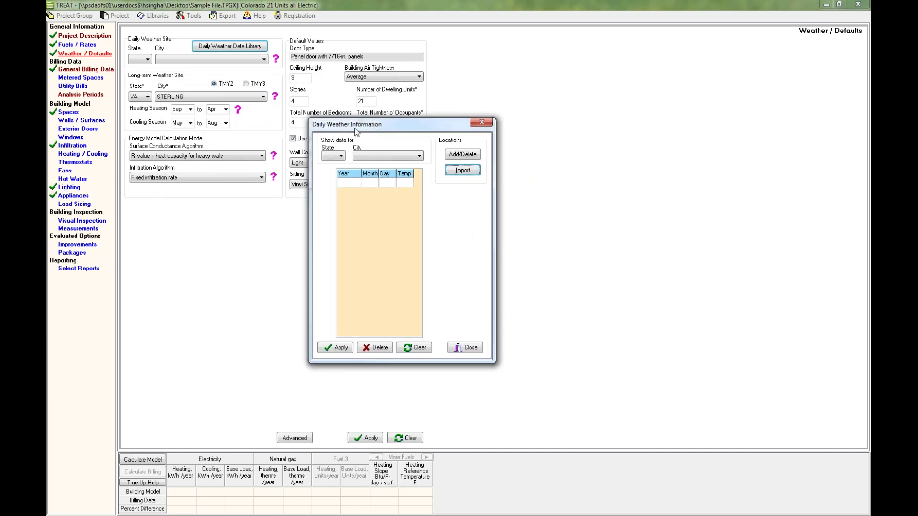
click(331, 156)
click(332, 165)
click(370, 155)
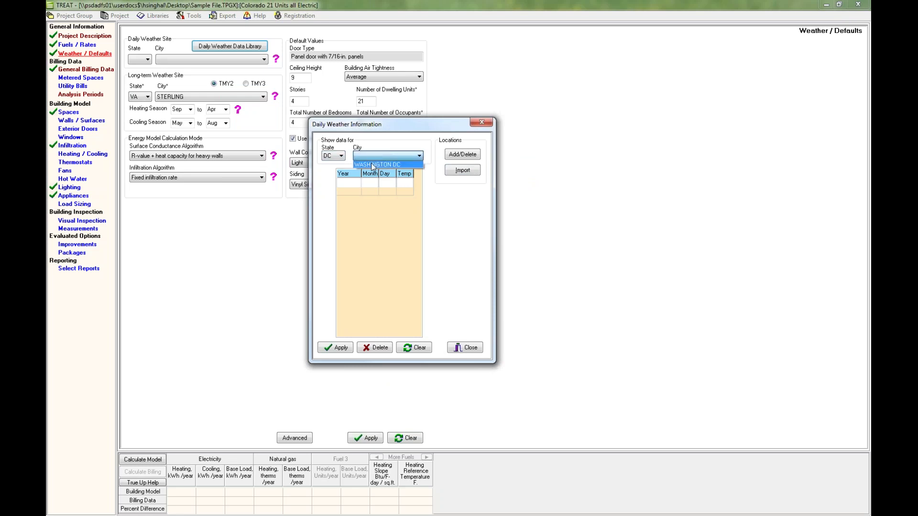
click(375, 165)
drag(418, 182, 418, 326)
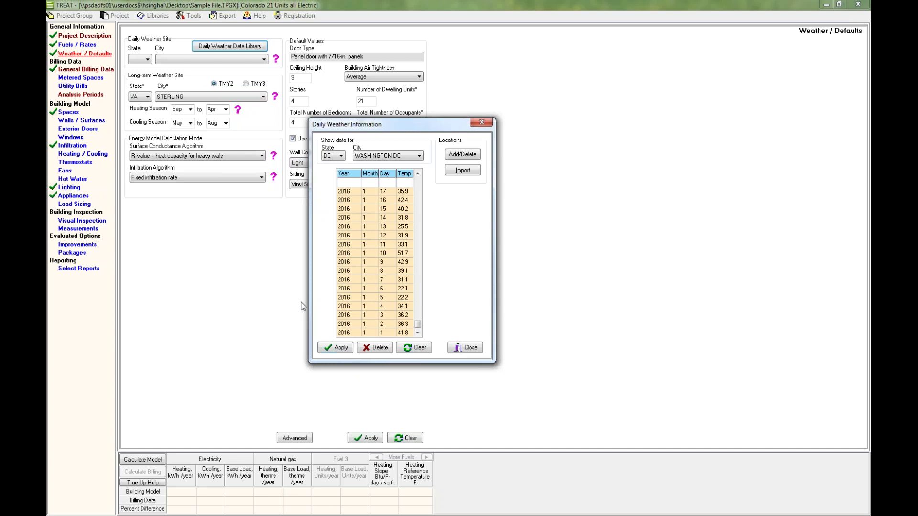
click(468, 351)
Step: Set the project's daily weather site to state DC and city WASHINGTON DC and apply the change
click(140, 60)
click(143, 74)
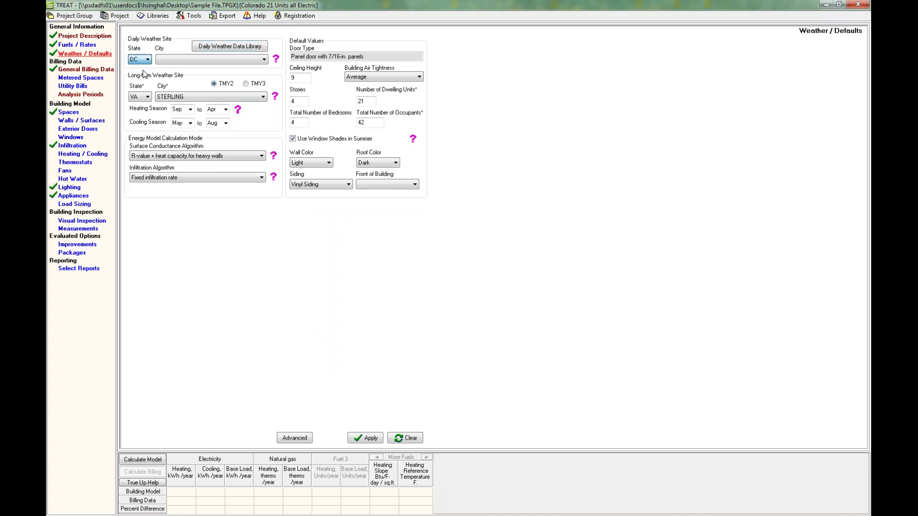
click(196, 59)
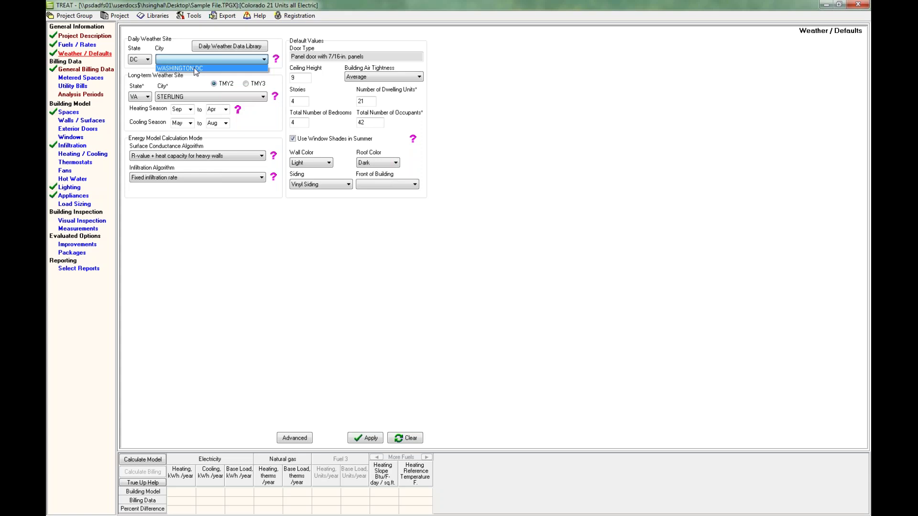
click(196, 68)
click(373, 438)
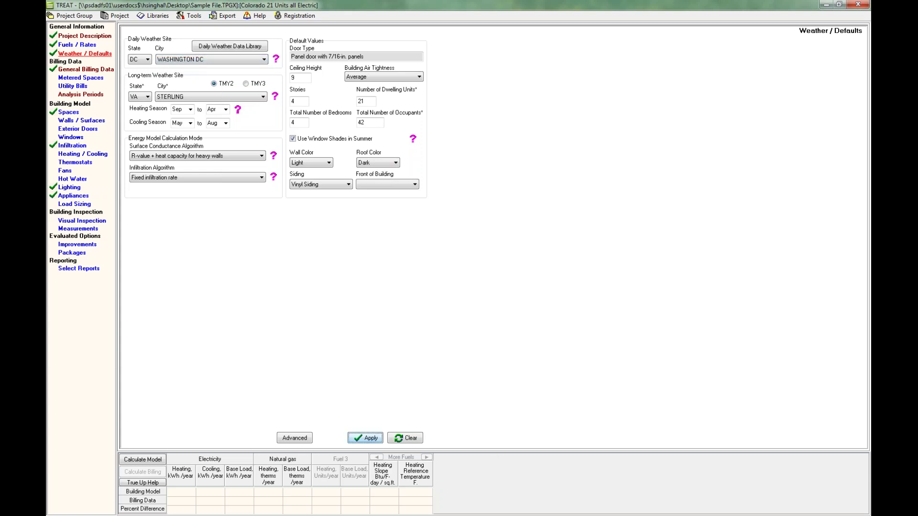